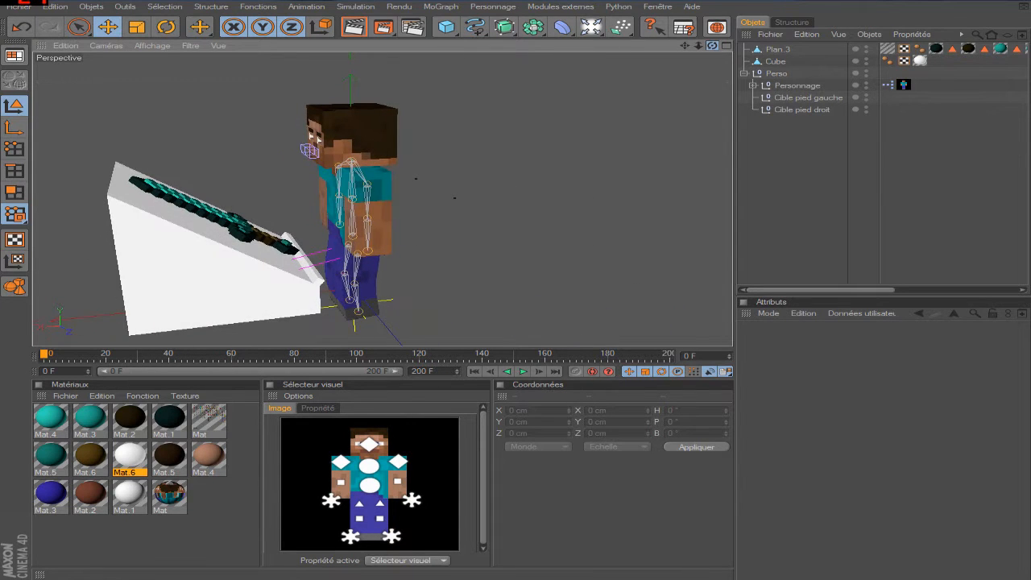
- Examine the character, the sloped white stand and the diamond sword from several angles
{"action": "left_click_drag", "start_coordinate": [681, 49], "coordinate": [785, 39]}
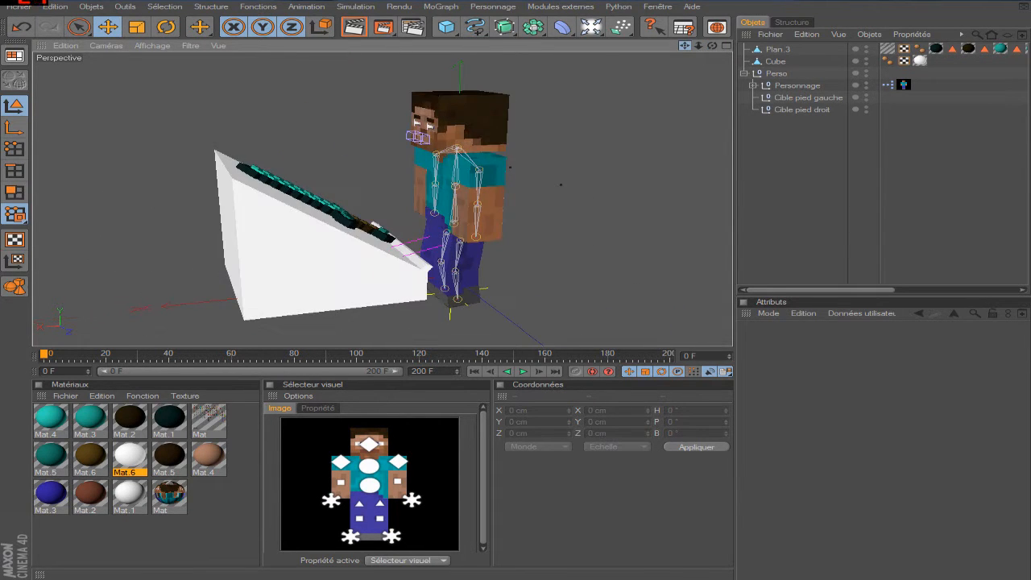
{"action": "scroll", "coordinate": [555, 133], "scroll_direction": "up", "scroll_amount": 5}
{"action": "scroll", "coordinate": [555, 133], "scroll_direction": "down", "scroll_amount": 3}
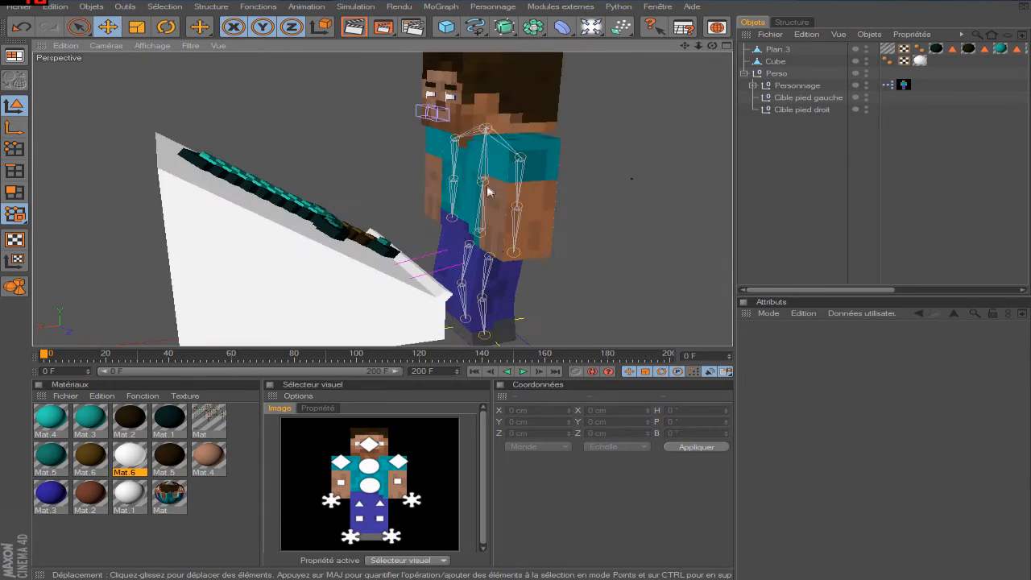
{"action": "left_click_drag", "start_coordinate": [709, 48], "coordinate": [575, 172]}
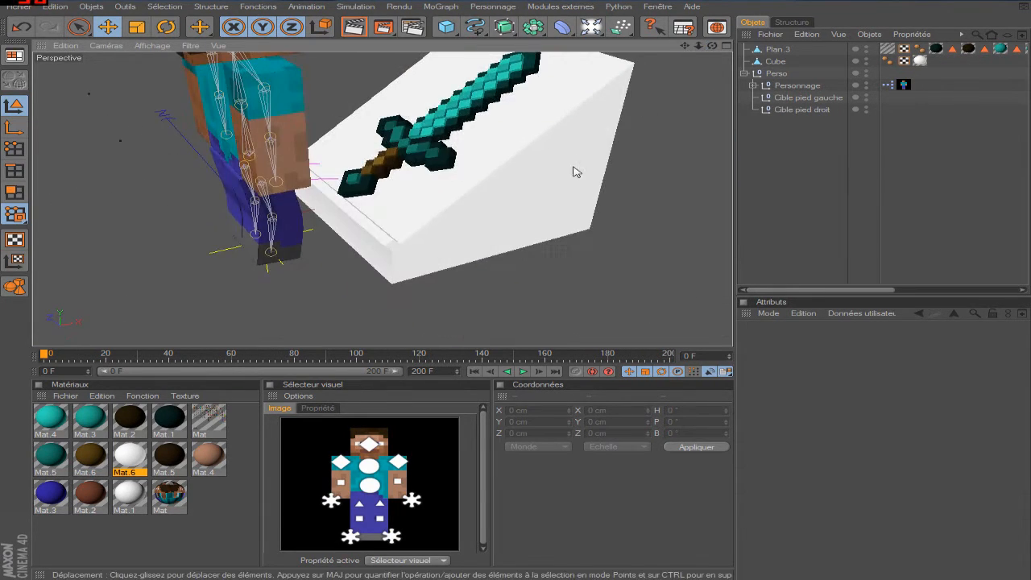
{"action": "left_click", "coordinate": [417, 141]}
{"action": "left_click_drag", "start_coordinate": [684, 46], "coordinate": [227, 208]}
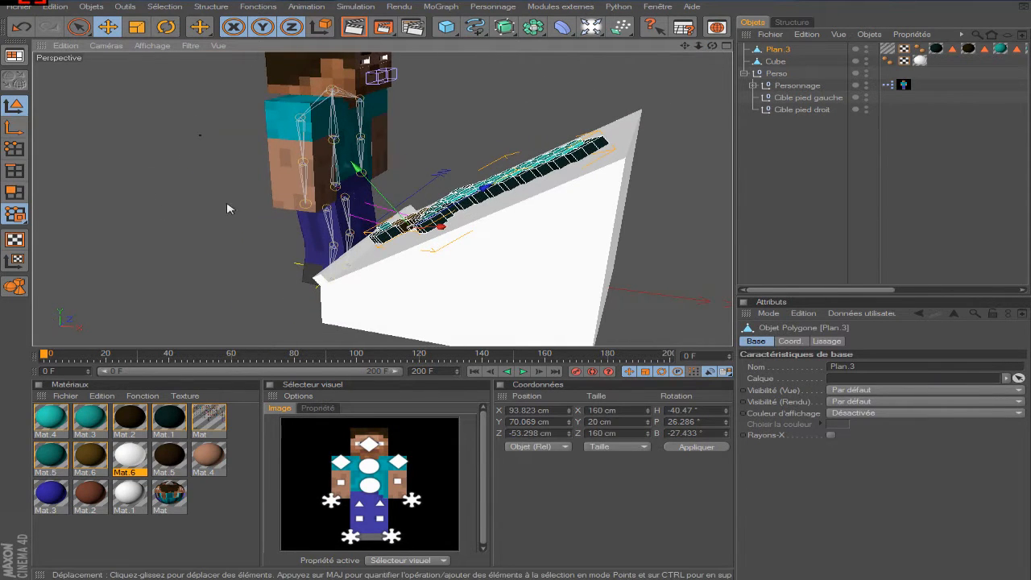
{"action": "left_click", "coordinate": [313, 193]}
{"action": "key", "text": "ctrl+shift+a"}
{"action": "left_click_drag", "start_coordinate": [712, 46], "coordinate": [637, 96]}
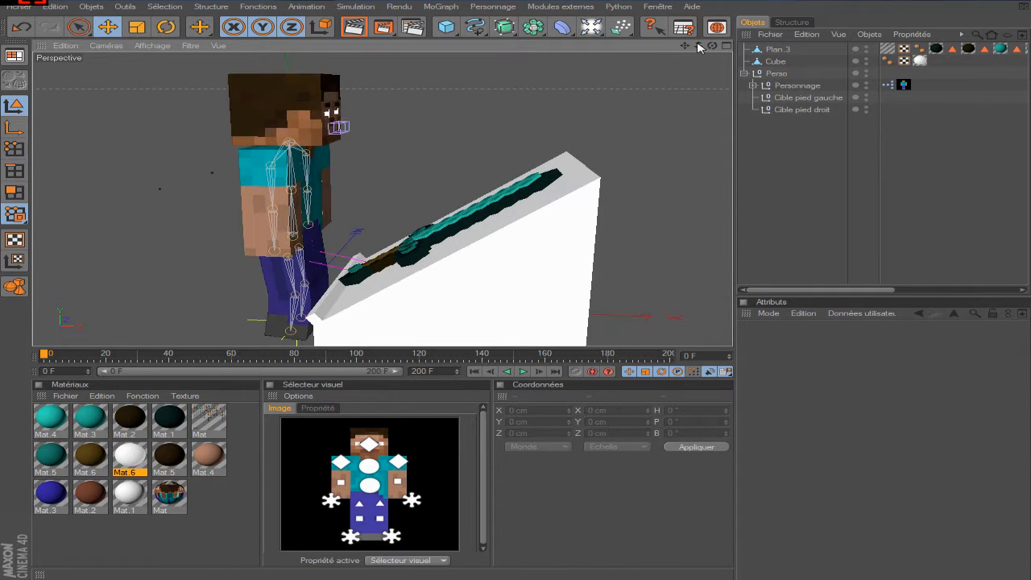
{"action": "left_click_drag", "start_coordinate": [712, 46], "coordinate": [725, 49]}
- Key the upper torso joint at frame 0, and bend it forward about 18° at frame 20
{"action": "left_click", "coordinate": [298, 153]}
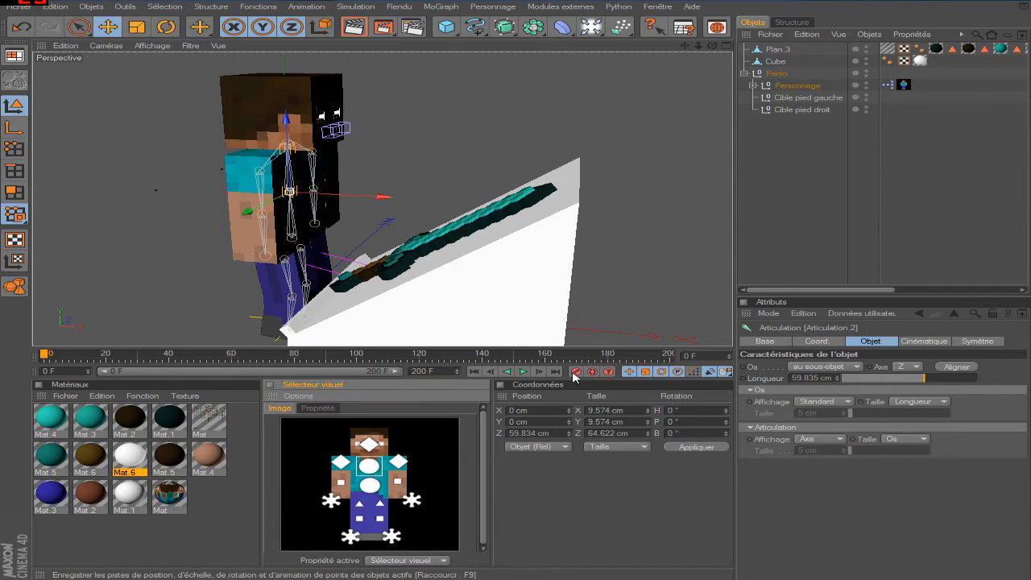
{"action": "left_click", "coordinate": [106, 360]}
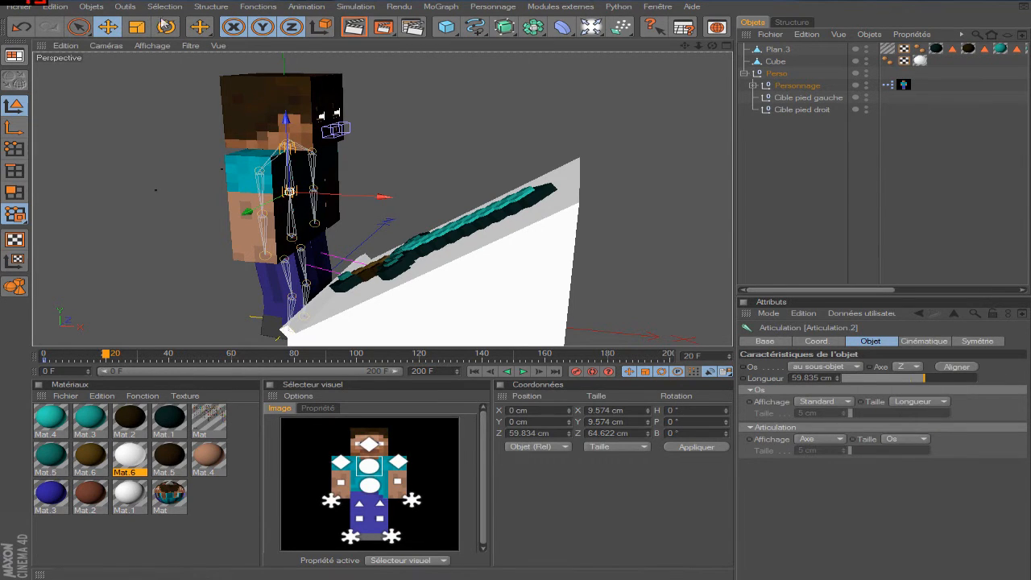
{"action": "key", "text": "r"}
{"action": "left_click_drag", "start_coordinate": [300, 151], "coordinate": [322, 181]}
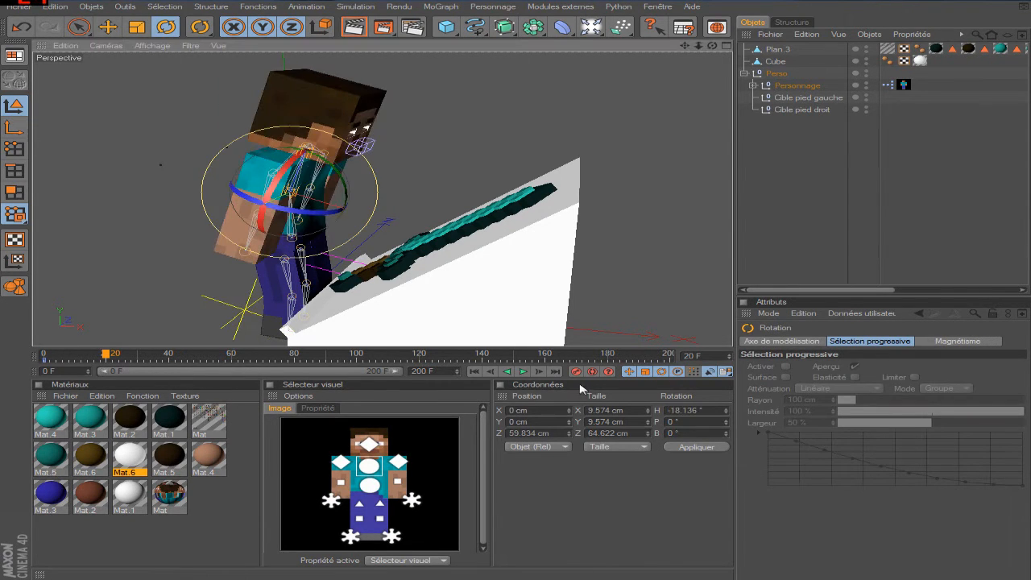
- Enable the CI bras option in the Déplacement commands of the Personnage object
{"action": "left_click", "coordinate": [785, 86]}
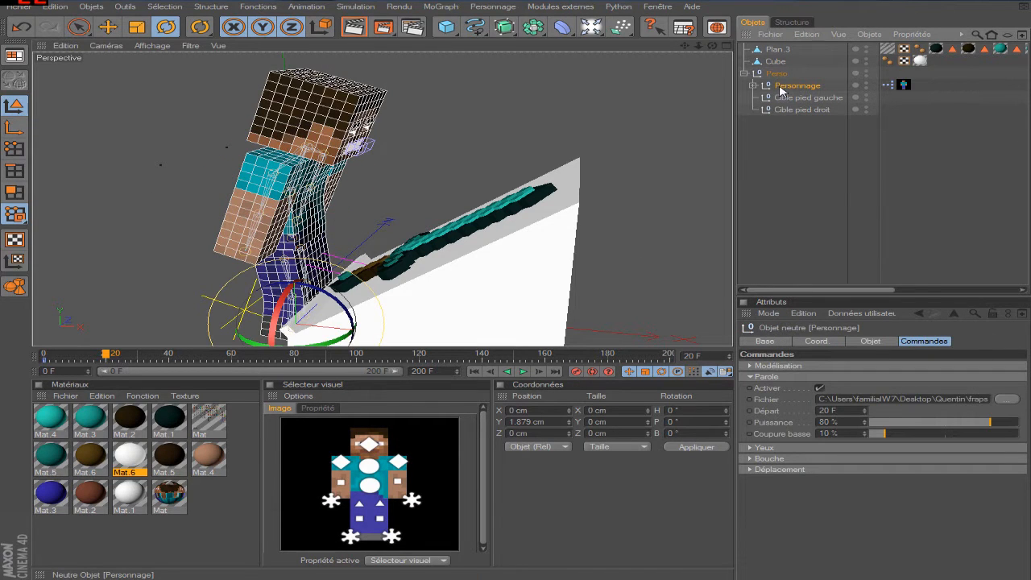
{"action": "left_click", "coordinate": [774, 377]}
{"action": "left_click", "coordinate": [774, 367]}
{"action": "left_click", "coordinate": [773, 367]}
{"action": "left_click", "coordinate": [771, 409]}
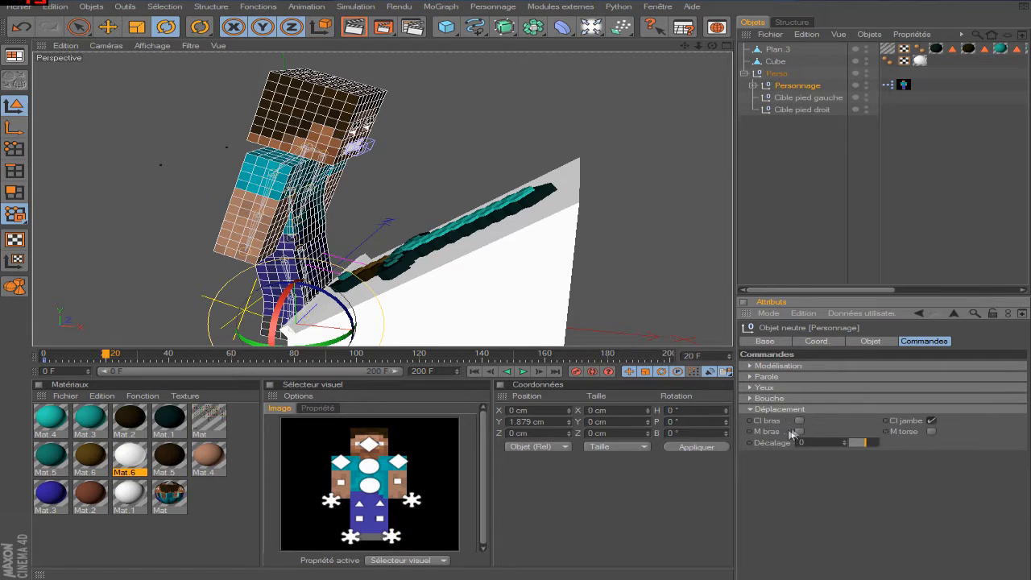
{"action": "left_click", "coordinate": [780, 216]}
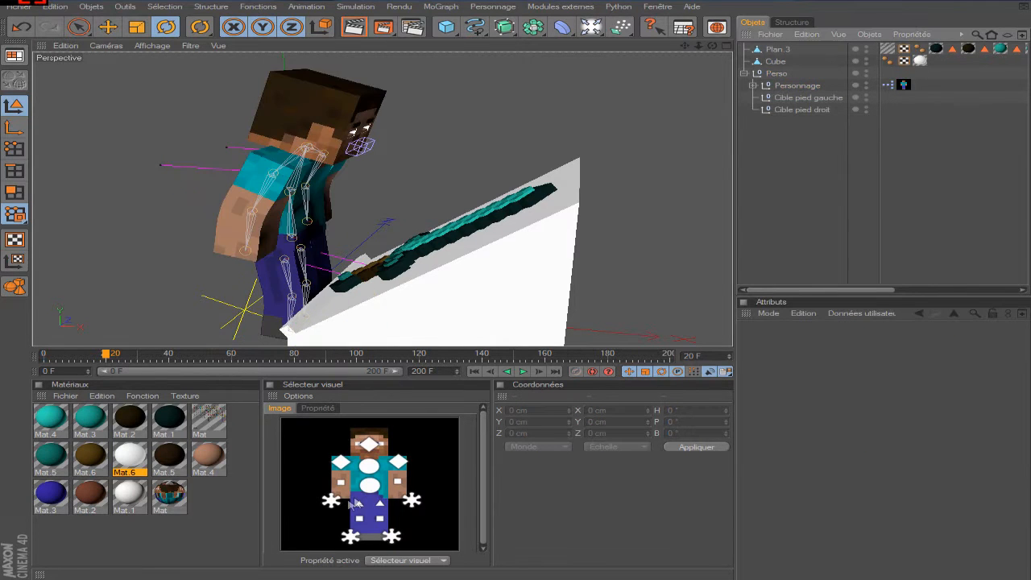
- Move the character's right hand target forward toward the sword's handle
{"action": "left_click", "coordinate": [330, 500]}
{"action": "left_click", "coordinate": [108, 28]}
{"action": "left_click_drag", "start_coordinate": [337, 269], "coordinate": [390, 274]}
{"action": "left_click", "coordinate": [44, 354]}
{"action": "left_click_drag", "start_coordinate": [296, 194], "coordinate": [294, 181]}
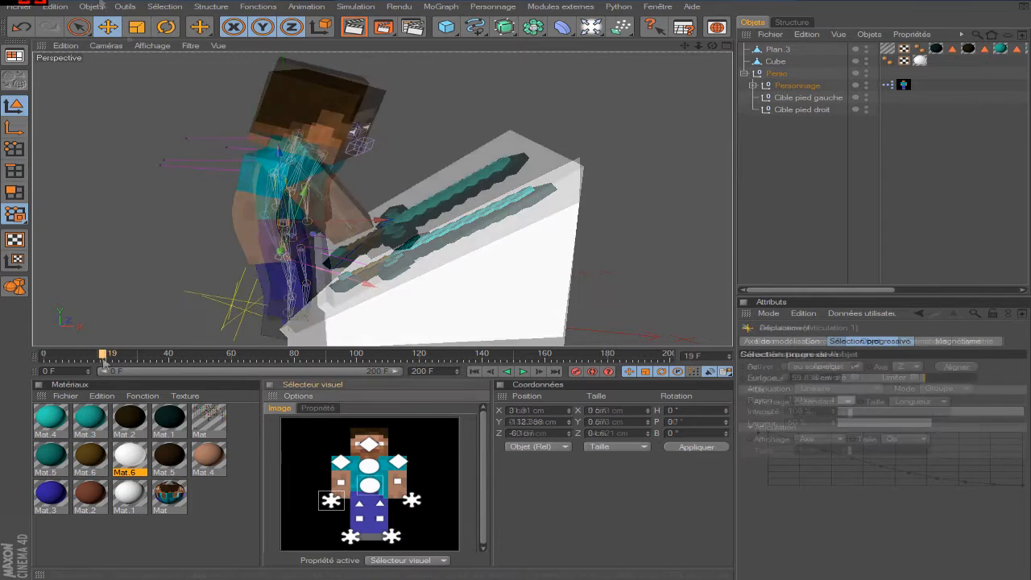
{"action": "left_click", "coordinate": [108, 27]}
{"action": "left_click_drag", "start_coordinate": [415, 198], "coordinate": [427, 184]}
{"action": "left_click_drag", "start_coordinate": [451, 278], "coordinate": [439, 273]}
- At frame 0, pull the right hand target back beside the hip to about X 29, Y -108, Z -80 cm and key it
{"action": "left_click_drag", "start_coordinate": [712, 46], "coordinate": [636, 24]}
{"action": "scroll", "coordinate": [400, 206], "scroll_direction": "up", "scroll_amount": 4}
{"action": "left_click_drag", "start_coordinate": [685, 46], "coordinate": [745, 53]}
{"action": "scroll", "coordinate": [524, 167], "scroll_direction": "up", "scroll_amount": 2}
{"action": "left_click", "coordinate": [45, 355]}
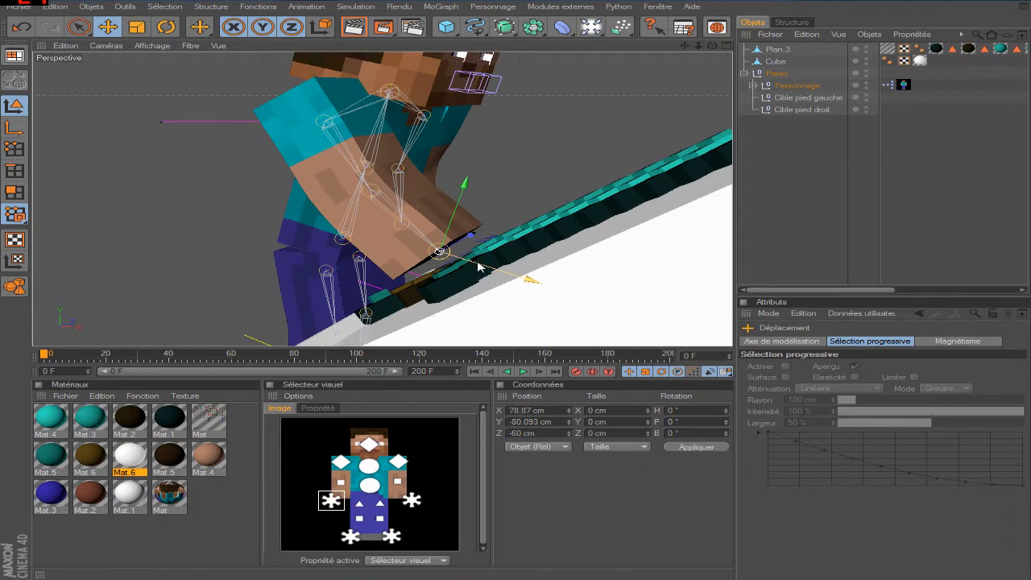
{"action": "left_click_drag", "start_coordinate": [479, 267], "coordinate": [427, 251]}
{"action": "left_click_drag", "start_coordinate": [395, 197], "coordinate": [367, 226]}
{"action": "left_click_drag", "start_coordinate": [360, 264], "coordinate": [317, 268]}
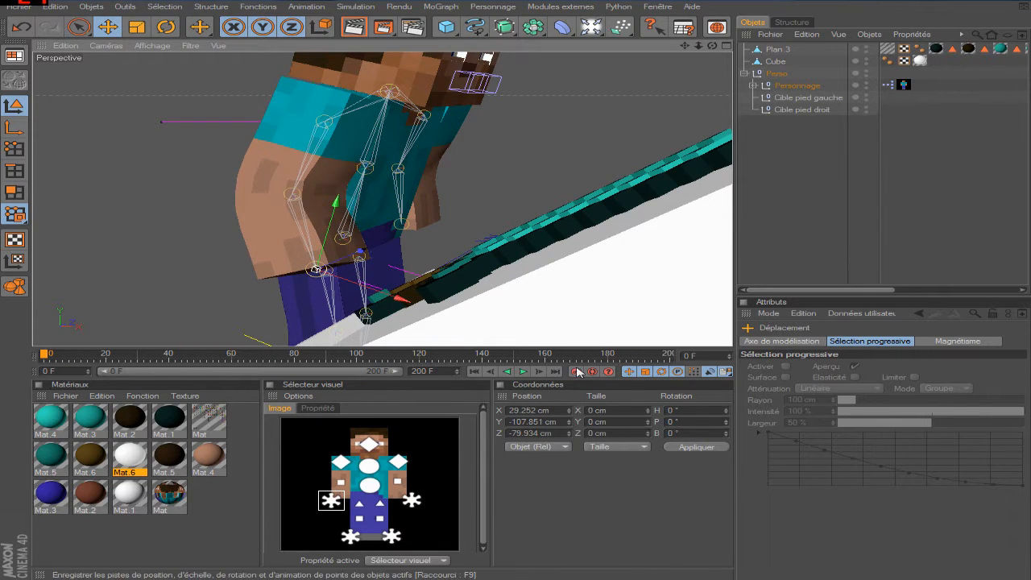
- At frame 20, place the right hand target on the sword's handle at about X 81, Y -76, Z -60 cm and key it
{"action": "left_click", "coordinate": [107, 355]}
{"action": "left_click_drag", "start_coordinate": [383, 300], "coordinate": [490, 324]}
{"action": "left_click", "coordinate": [576, 372]}
- Scrub the animation up to frame 20 to check how the hand reaches the sword's handle
{"action": "scroll", "coordinate": [502, 230], "scroll_direction": "down", "scroll_amount": 5}
{"action": "left_click_drag", "start_coordinate": [713, 46], "coordinate": [721, 62]}
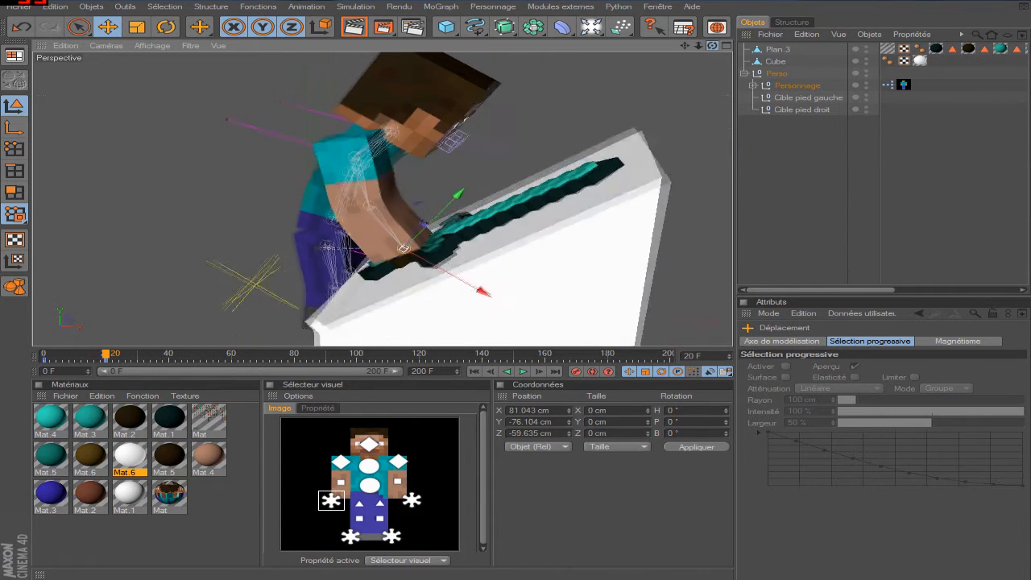
{"action": "left_click_drag", "start_coordinate": [596, 216], "coordinate": [610, 246], "text": "alt"}
{"action": "scroll", "coordinate": [610, 249], "scroll_direction": "up", "scroll_amount": 3}
{"action": "left_click_drag", "start_coordinate": [484, 288], "coordinate": [454, 277]}
{"action": "left_click_drag", "start_coordinate": [89, 356], "coordinate": [107, 365]}
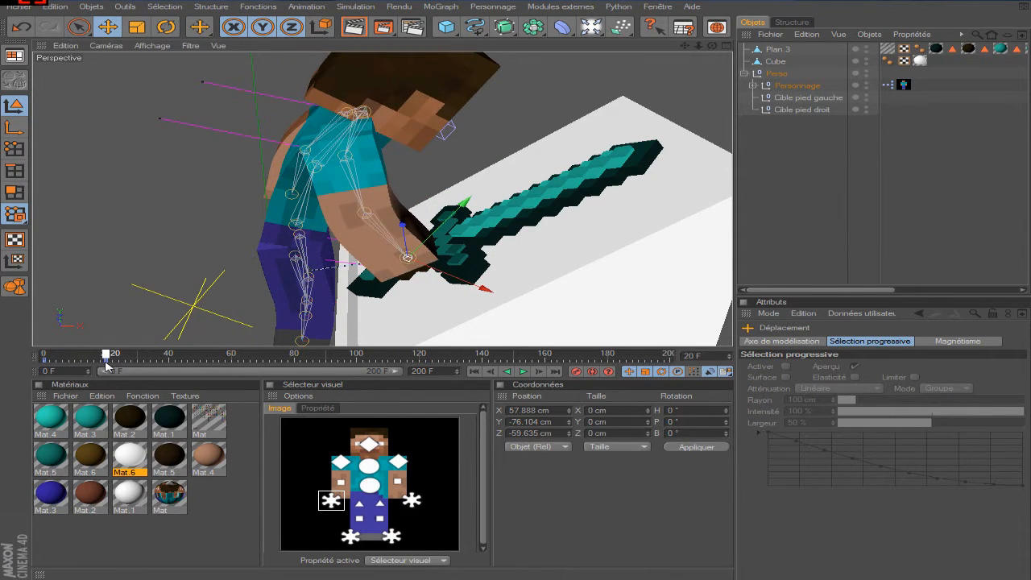
- At frame 40, pull the right hand target back from the sword to about X 43 cm and key it
{"action": "scroll", "coordinate": [433, 252], "scroll_direction": "up", "scroll_amount": 3}
{"action": "left_click_drag", "start_coordinate": [686, 46], "coordinate": [570, 28]}
{"action": "scroll", "coordinate": [467, 193], "scroll_direction": "up", "scroll_amount": 2}
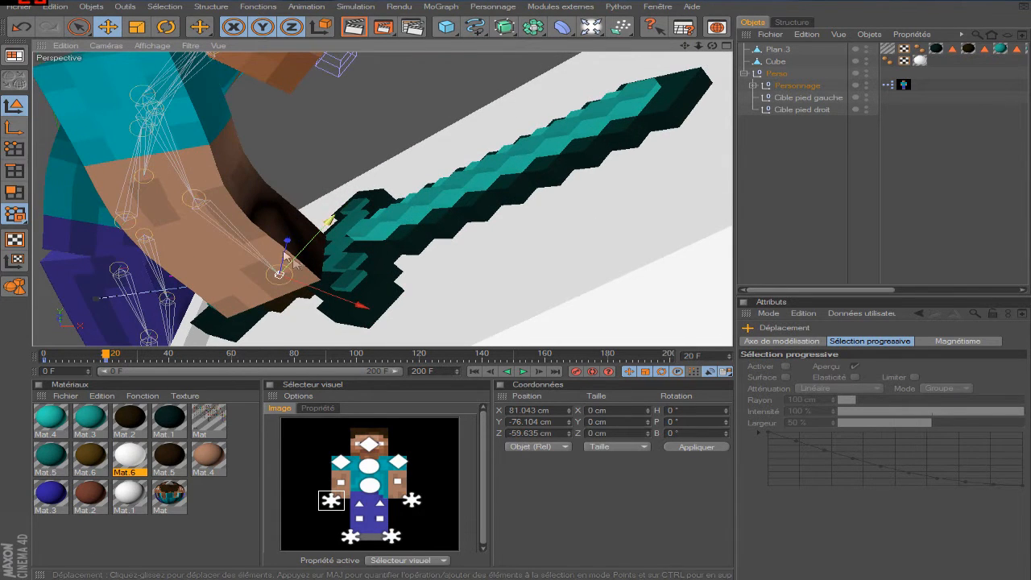
{"action": "left_click", "coordinate": [167, 359]}
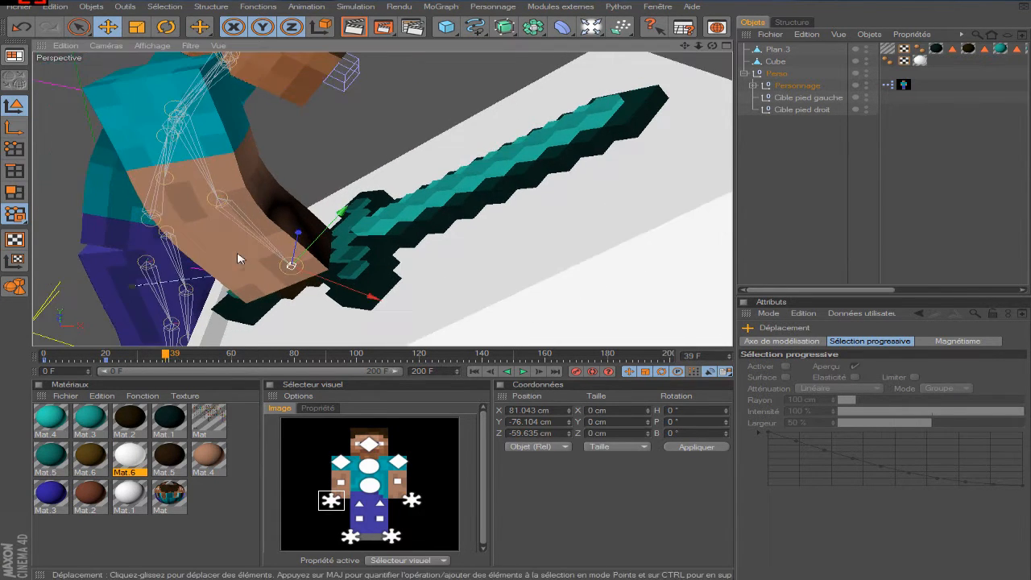
{"action": "left_click", "coordinate": [541, 373]}
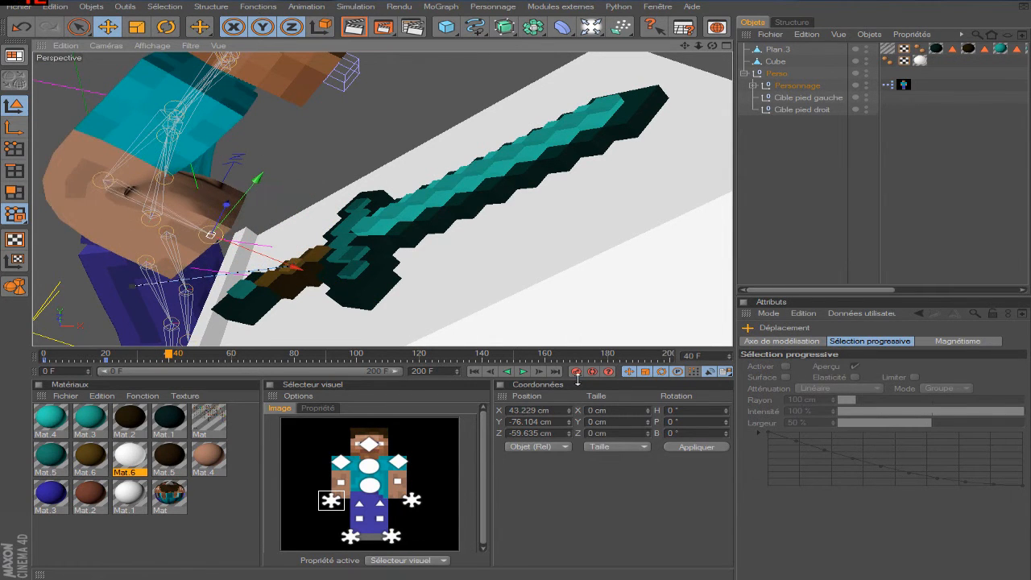
- Play the animation from the start to check the arm reaching for the sword and pulling back
{"action": "scroll", "coordinate": [313, 200], "scroll_direction": "down", "scroll_amount": 3}
{"action": "scroll", "coordinate": [312, 199], "scroll_direction": "up", "scroll_amount": 3}
{"action": "left_click_drag", "start_coordinate": [111, 353], "coordinate": [25, 359]}
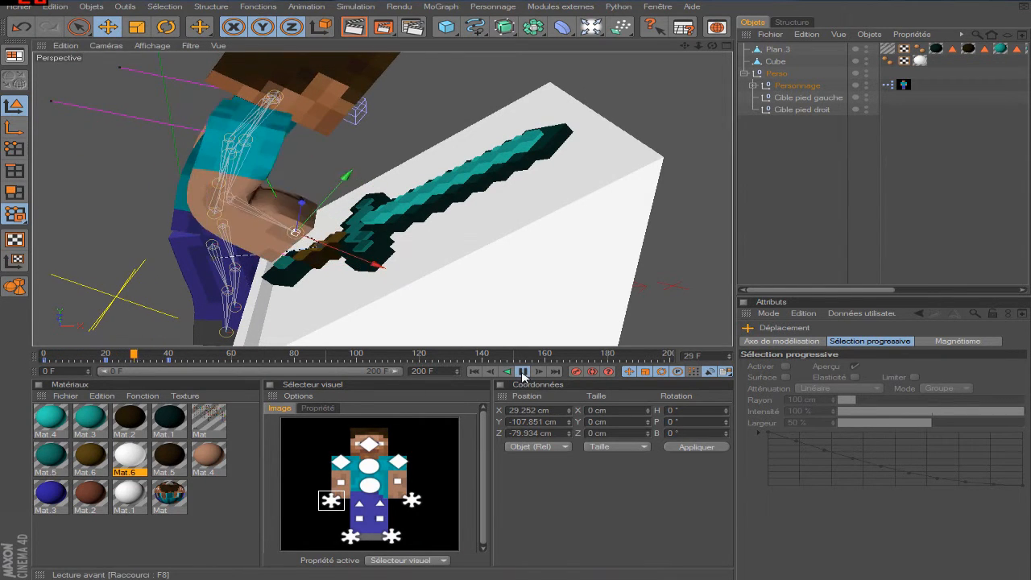
{"action": "left_click", "coordinate": [523, 373]}
{"action": "scroll", "coordinate": [267, 242], "scroll_direction": "up", "scroll_amount": 2}
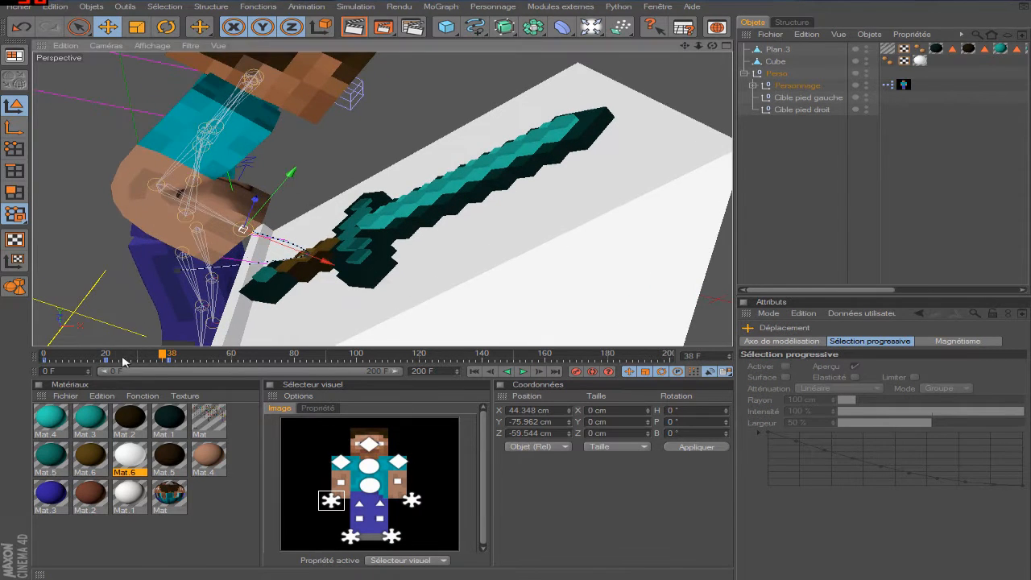
- At frame 19, set the sword Plan.3's viewport and render visibility to Activée and key both parameters
{"action": "left_click", "coordinate": [106, 357]}
{"action": "scroll", "coordinate": [170, 311], "scroll_direction": "up", "scroll_amount": 2}
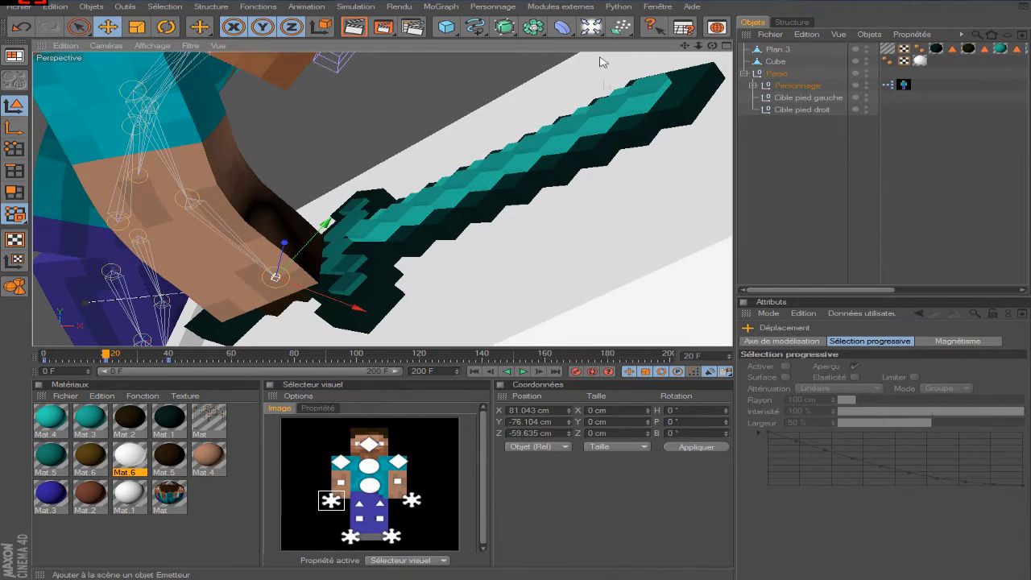
{"action": "left_click", "coordinate": [777, 49]}
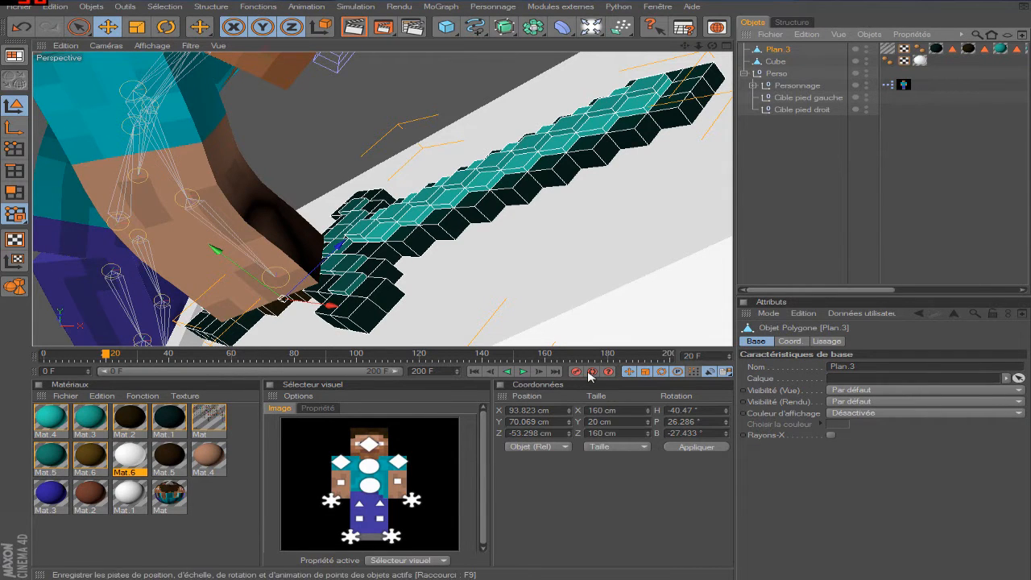
{"action": "scroll", "coordinate": [194, 322], "scroll_direction": "down", "scroll_amount": 3}
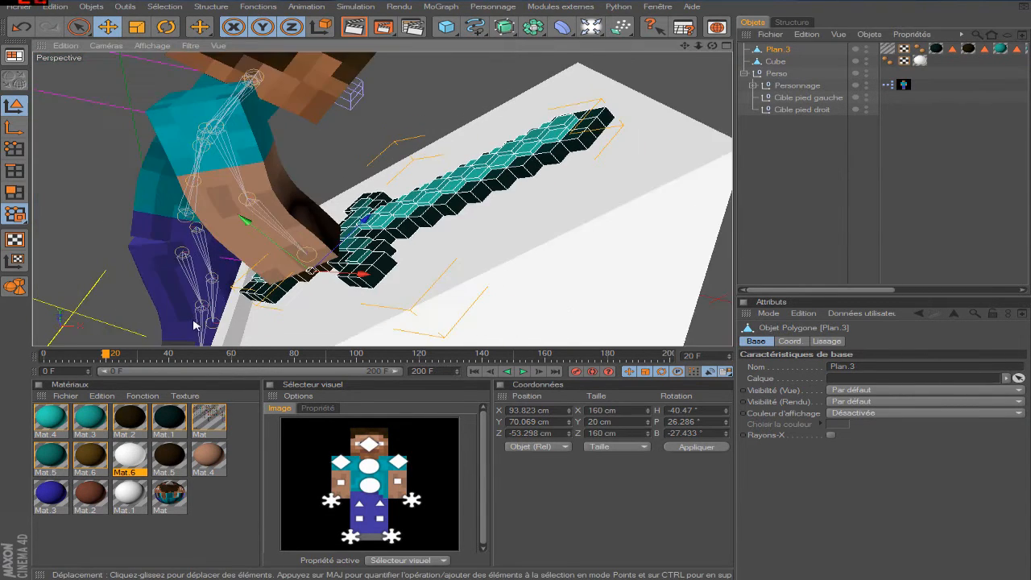
{"action": "scroll", "coordinate": [195, 322], "scroll_direction": "up", "scroll_amount": 2}
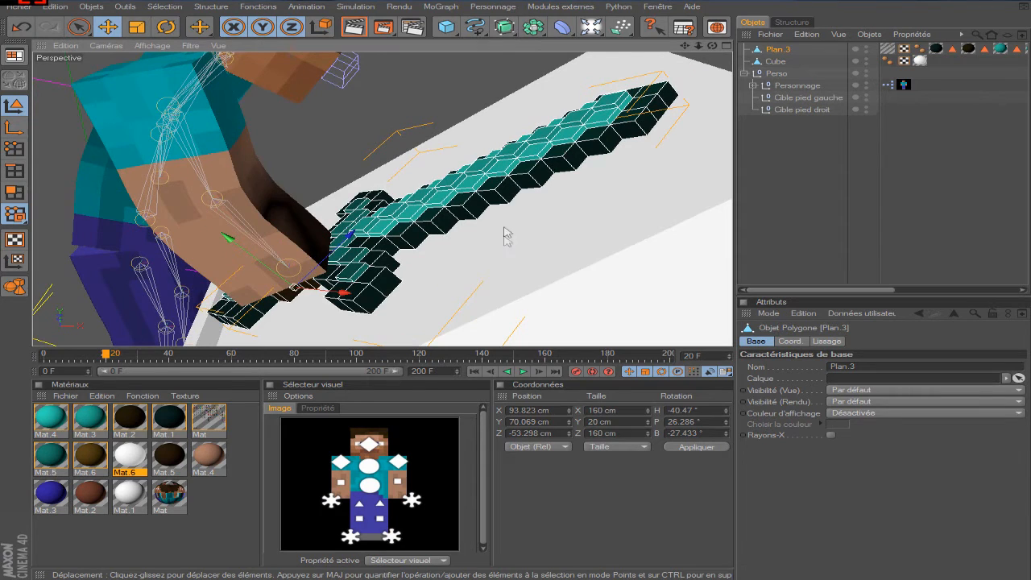
{"action": "left_click", "coordinate": [507, 372]}
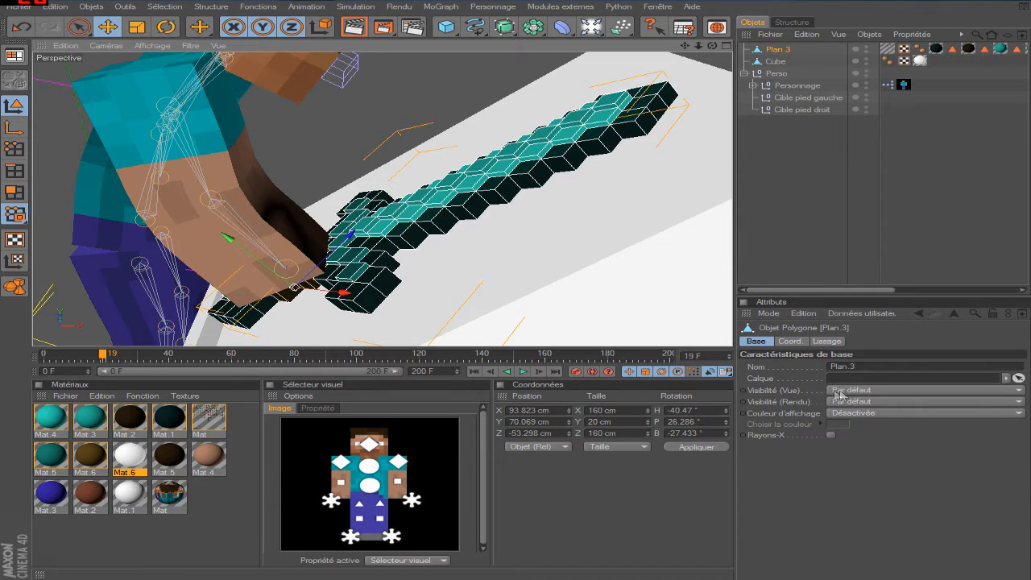
{"action": "left_click", "coordinate": [833, 391]}
{"action": "left_click", "coordinate": [864, 414]}
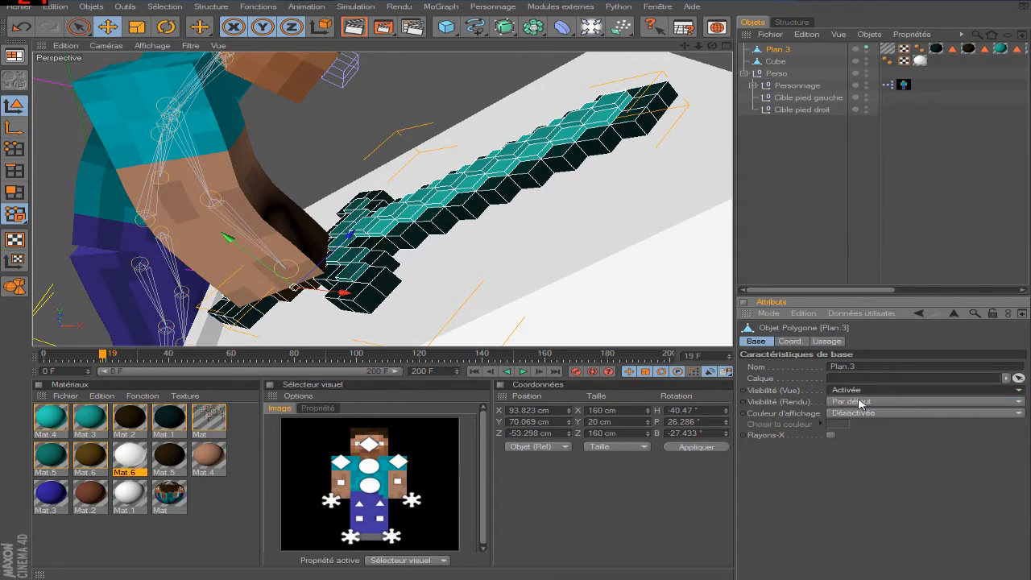
{"action": "left_click", "coordinate": [861, 403]}
{"action": "left_click", "coordinate": [864, 424]}
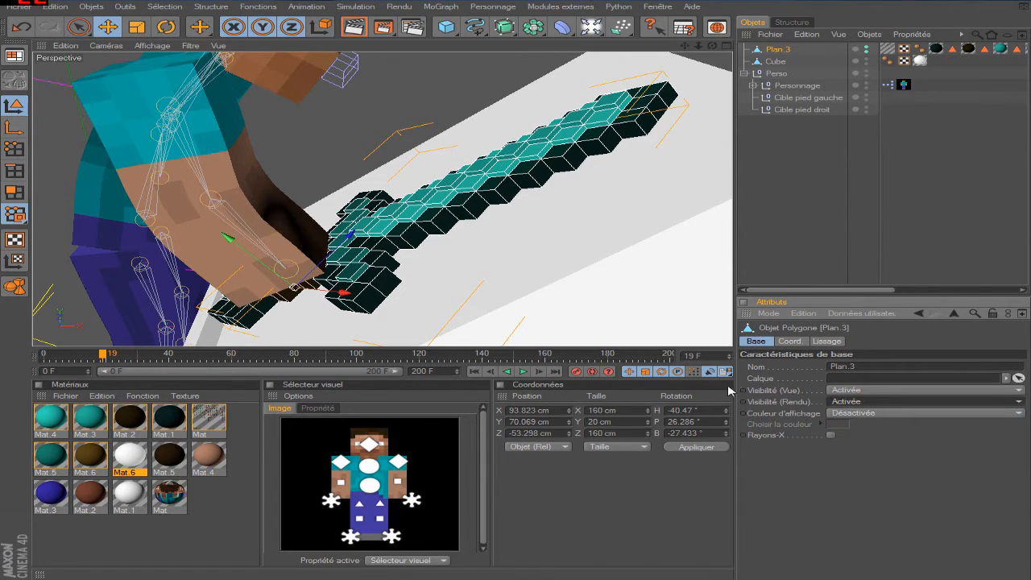
{"action": "left_click", "coordinate": [742, 390], "text": "ctrl"}
{"action": "left_click", "coordinate": [742, 402], "text": "ctrl"}
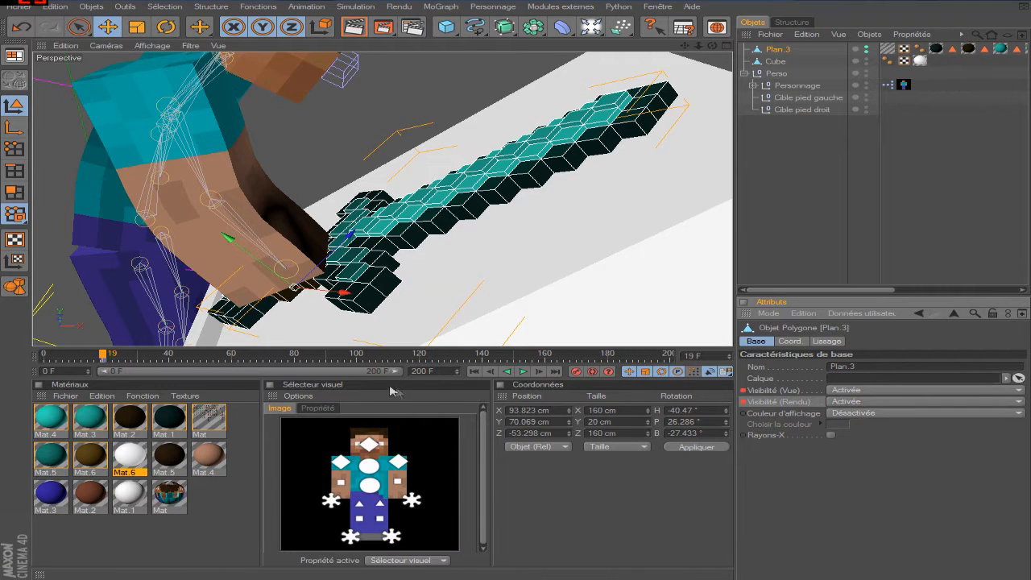
- At frame 20, set the sword Plan.3's viewport and render visibility to Désactivée and key both parameters
{"action": "left_click", "coordinate": [539, 372]}
{"action": "left_click", "coordinate": [870, 390]}
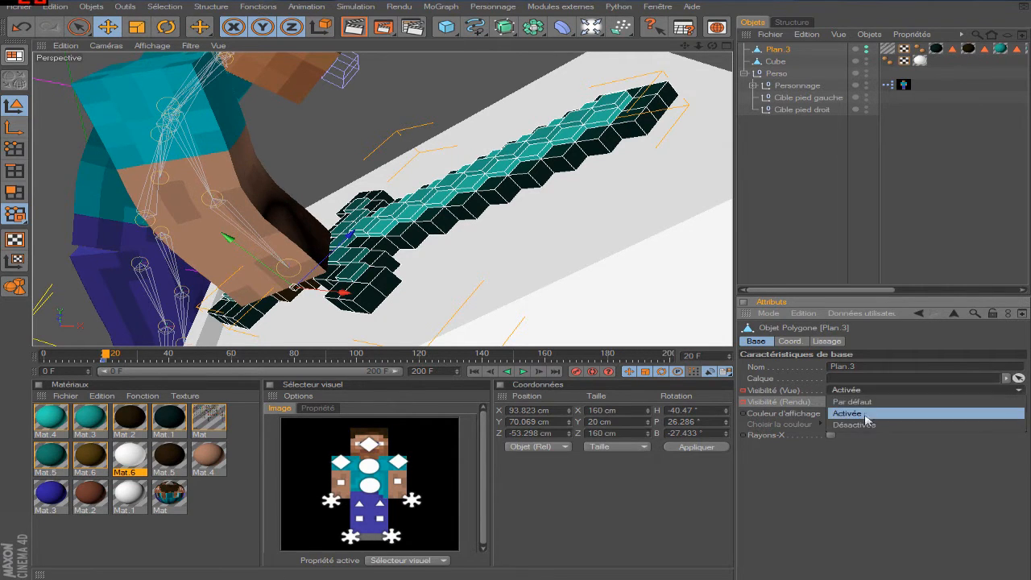
{"action": "left_click", "coordinate": [870, 419]}
{"action": "left_click", "coordinate": [867, 402]}
{"action": "left_click", "coordinate": [867, 431]}
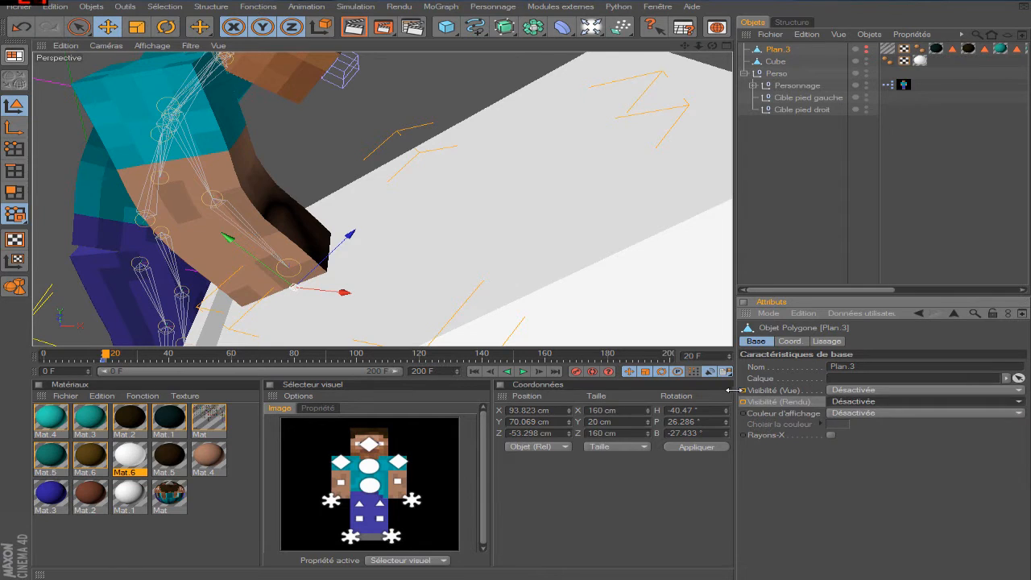
{"action": "left_click", "coordinate": [743, 391], "text": "ctrl"}
{"action": "left_click", "coordinate": [742, 401], "text": "ctrl"}
{"action": "left_click", "coordinate": [762, 258]}
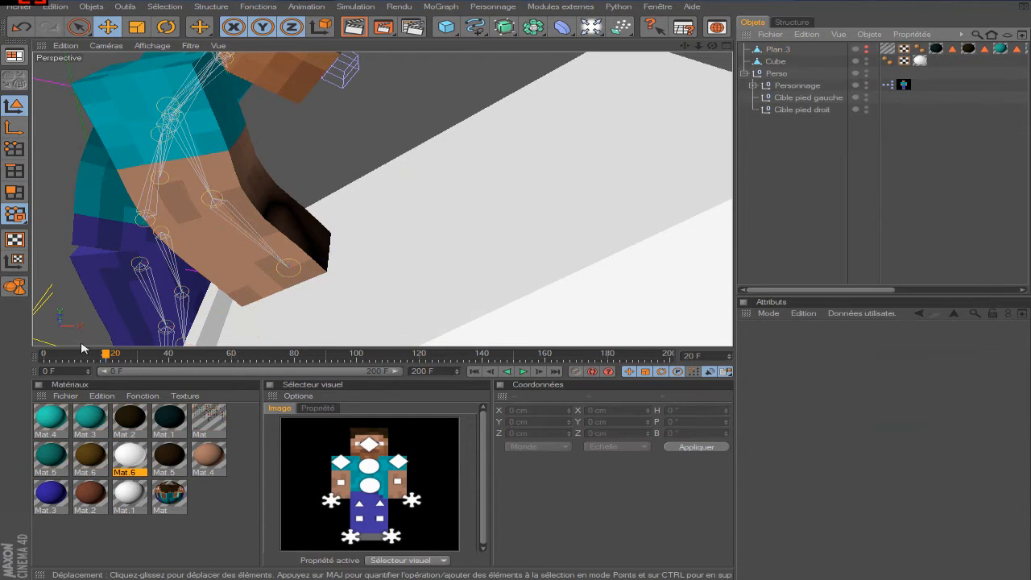
{"action": "mouse_move", "coordinate": [107, 356]}
{"action": "left_mouse_down"}
{"action": "mouse_move", "coordinate": [88, 355]}
{"action": "mouse_move", "coordinate": [110, 356]}
{"action": "left_mouse_up"}
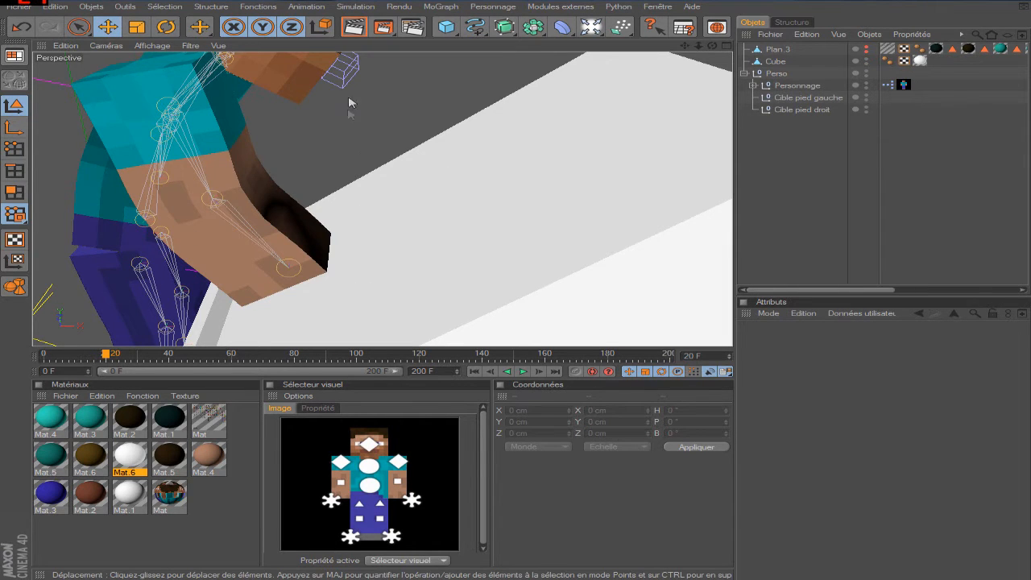
- Expand Personnage and torse in the object hierarchy and select the right arm's Articulation.2 forearm joint
{"action": "scroll", "coordinate": [349, 145], "scroll_direction": "down", "scroll_amount": 5}
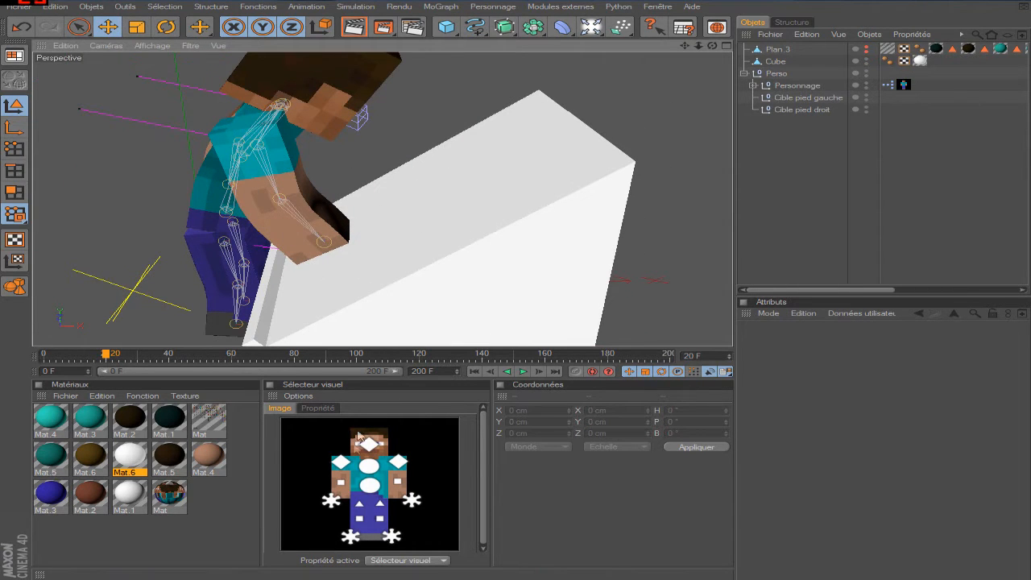
{"action": "left_click", "coordinate": [330, 500]}
{"action": "left_click", "coordinate": [753, 85]}
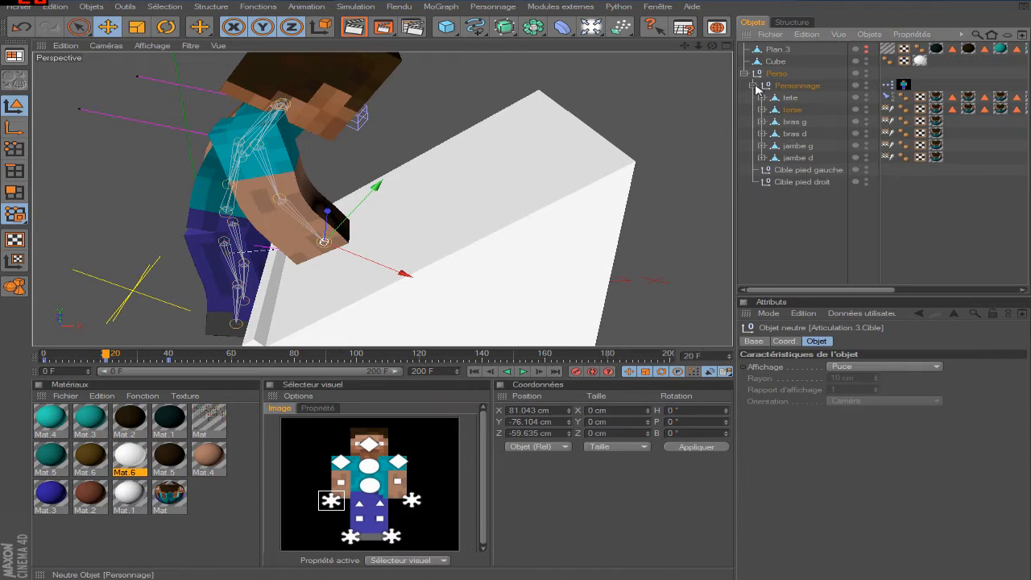
{"action": "left_click", "coordinate": [762, 110]}
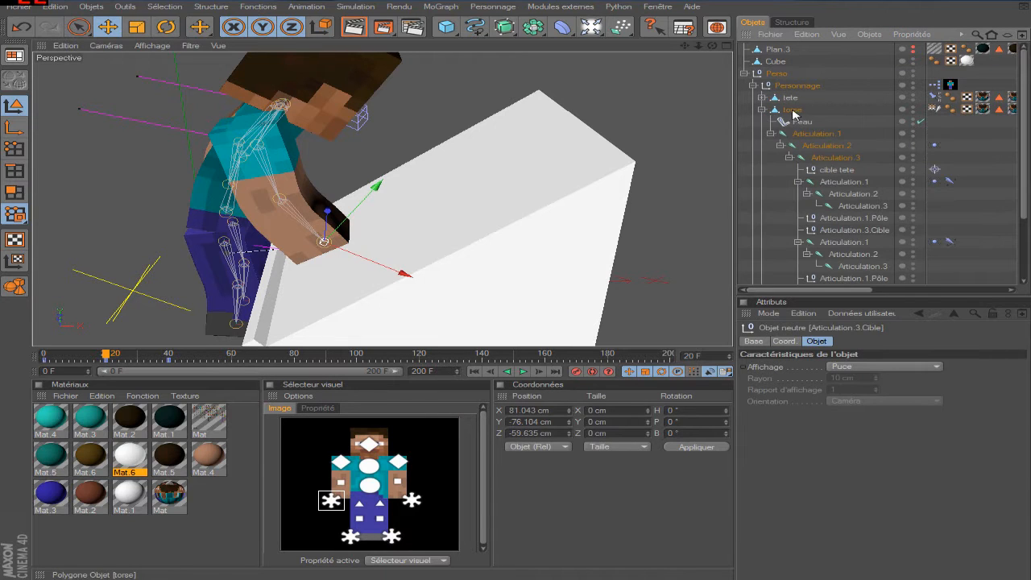
{"action": "scroll", "coordinate": [835, 165], "scroll_direction": "down", "scroll_amount": 4}
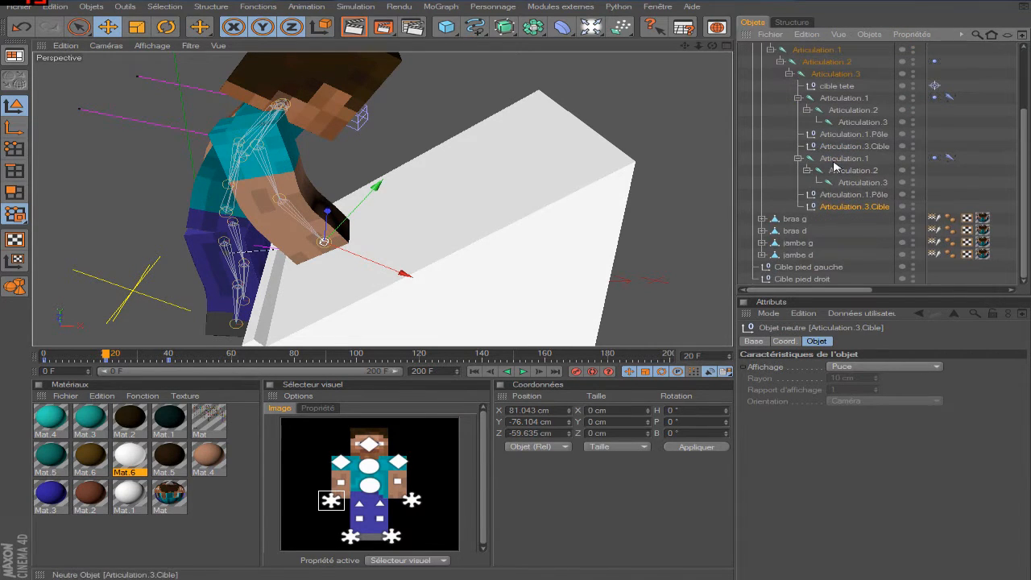
{"action": "left_click", "coordinate": [852, 170]}
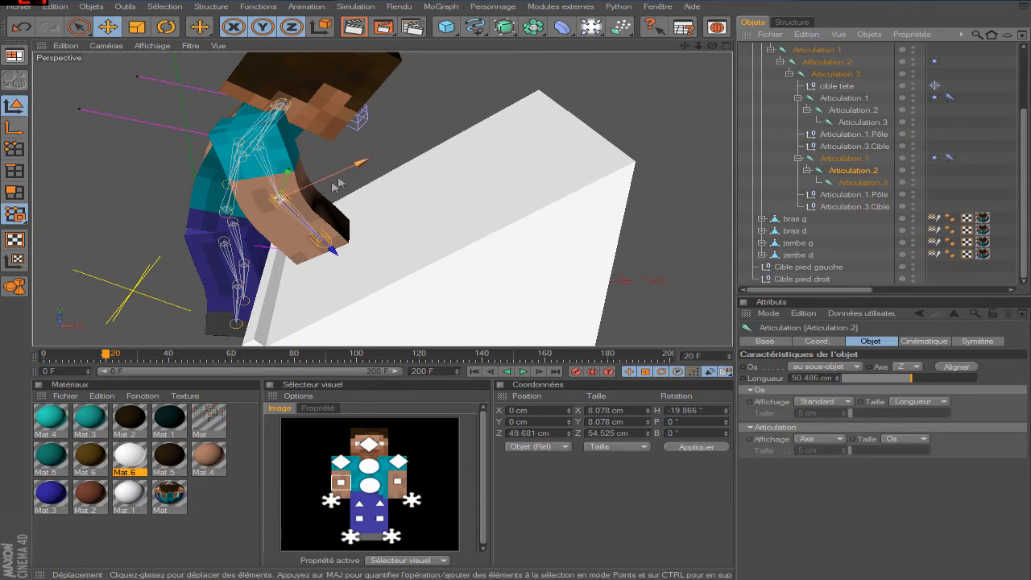
{"action": "scroll", "coordinate": [294, 211], "scroll_direction": "up", "scroll_amount": 2}
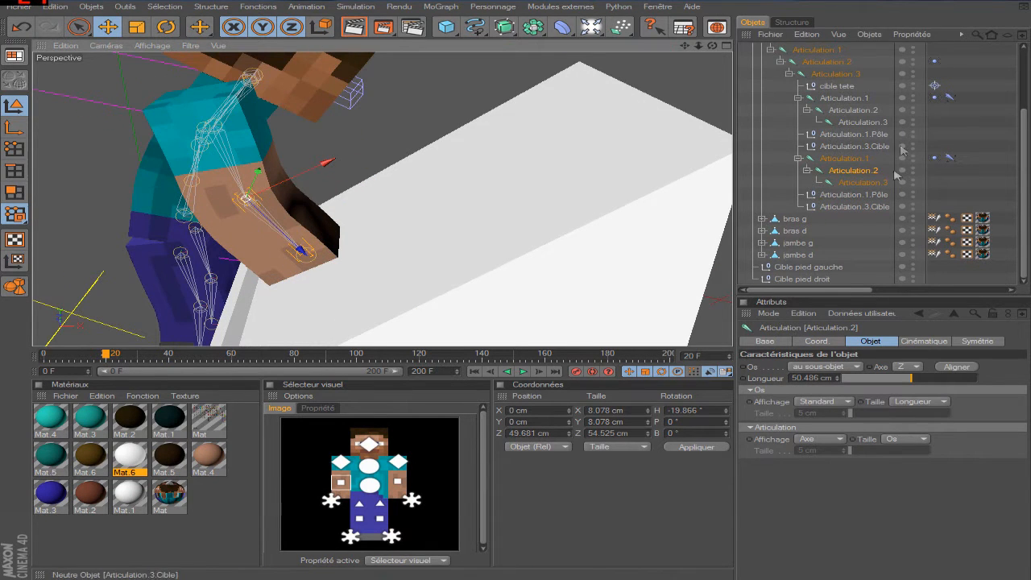
{"action": "left_click", "coordinate": [860, 183]}
{"action": "left_click", "coordinate": [817, 174]}
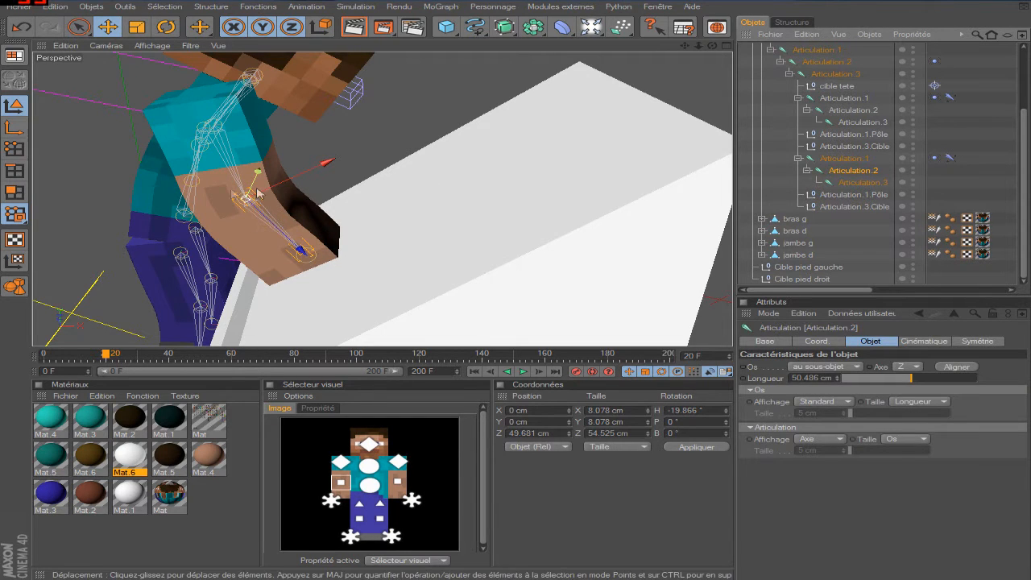
{"action": "scroll", "coordinate": [748, 113], "scroll_direction": "up", "scroll_amount": 3}
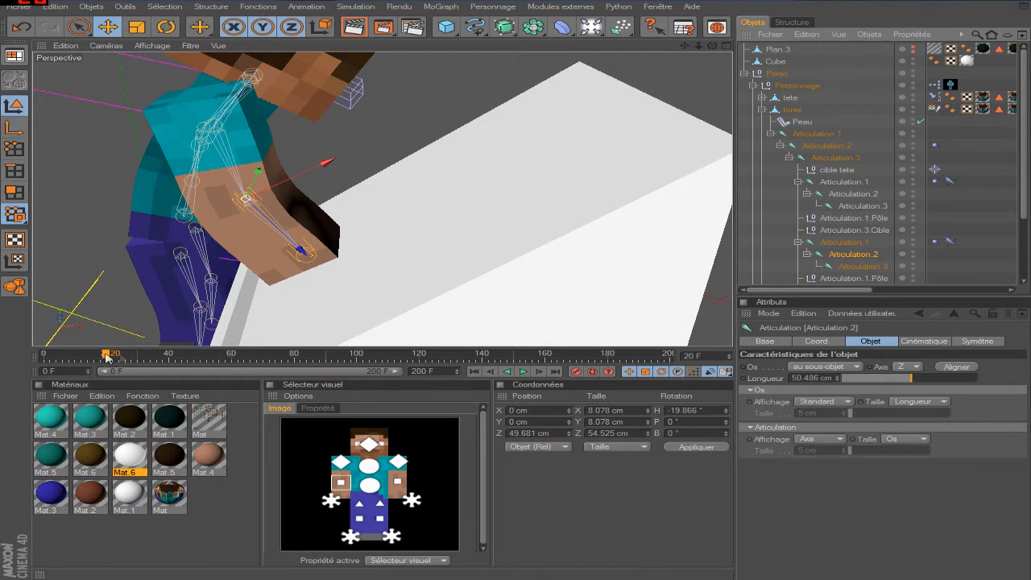
- At frame 20, duplicate the sword Plan.3 as a child of the right arm's Articulation.2 joint
{"action": "left_click", "coordinate": [490, 371]}
{"action": "left_click", "coordinate": [538, 372]}
{"action": "left_click", "coordinate": [775, 50]}
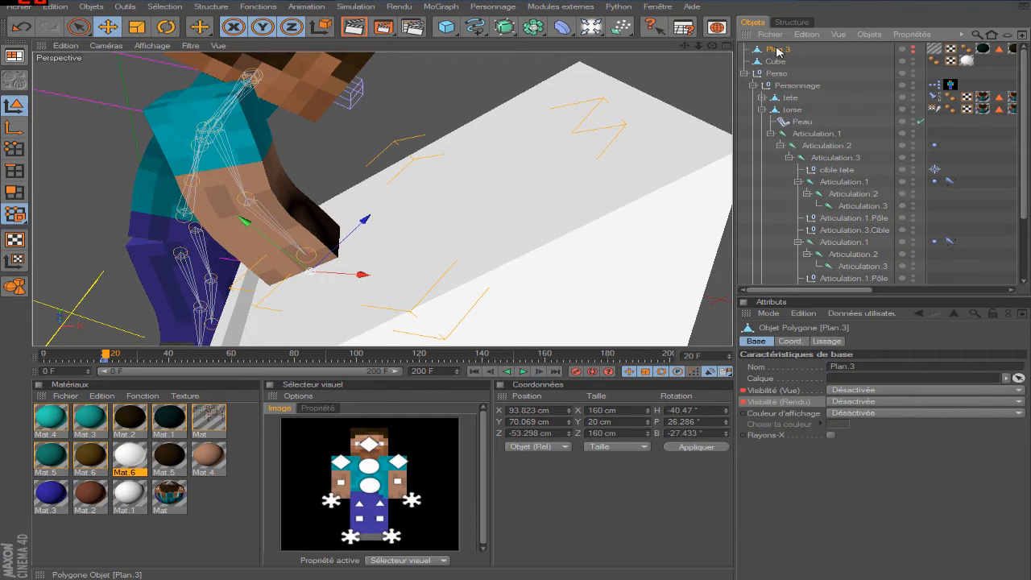
{"action": "scroll", "coordinate": [847, 176], "scroll_direction": "down", "scroll_amount": 3}
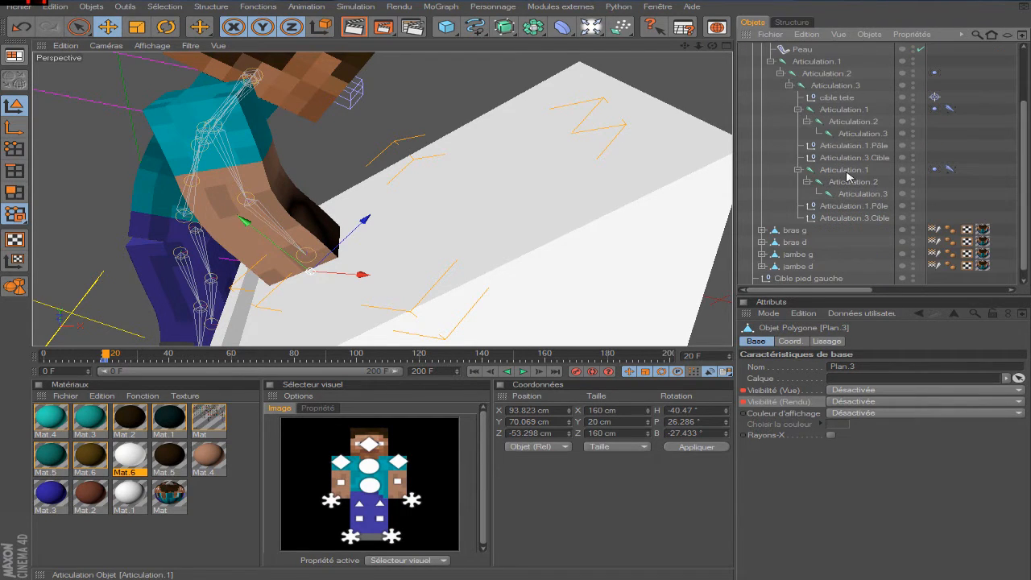
{"action": "left_click", "coordinate": [848, 184]}
{"action": "scroll", "coordinate": [856, 188], "scroll_direction": "up", "scroll_amount": 3}
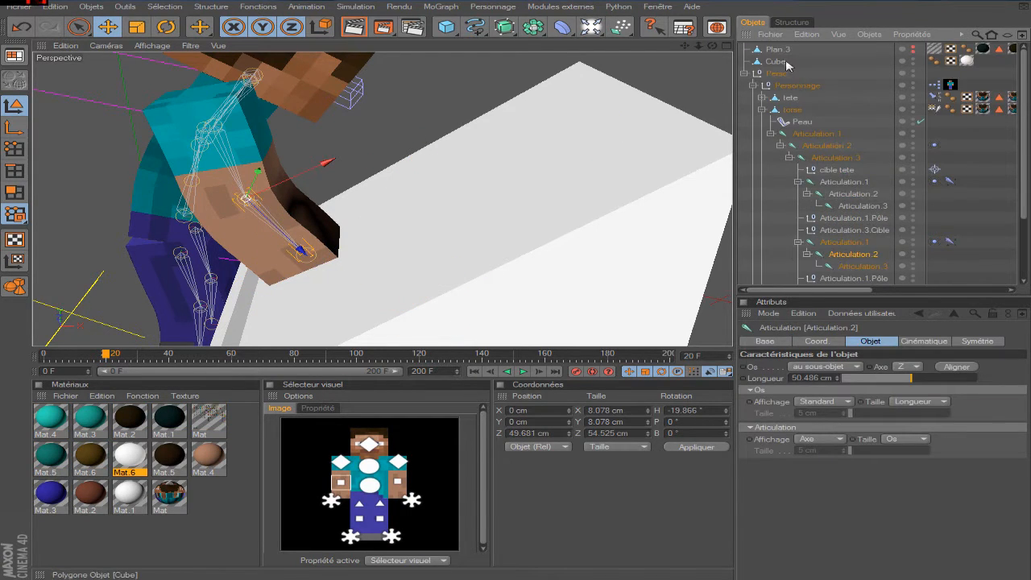
{"action": "left_click", "coordinate": [780, 50]}
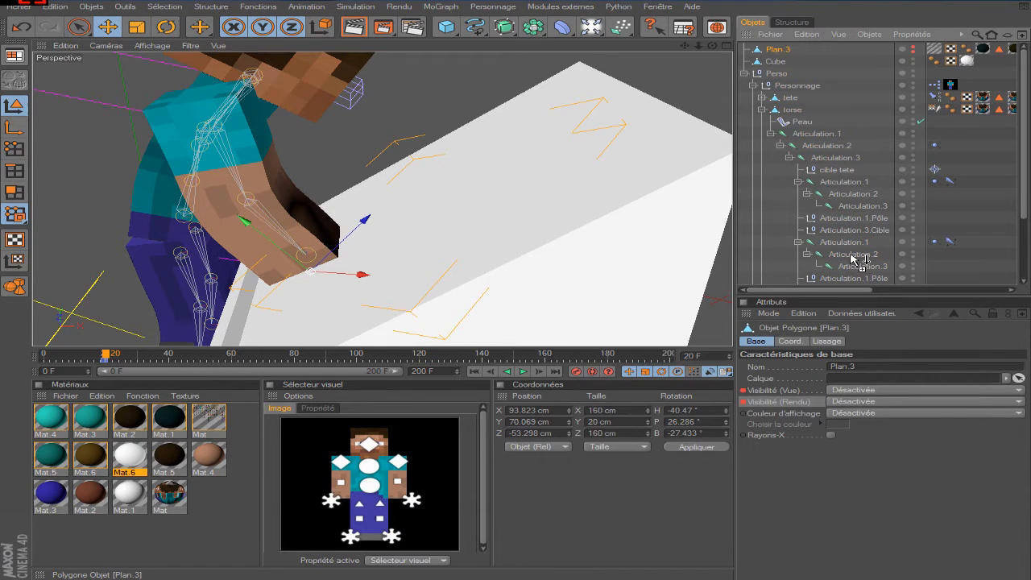
{"action": "left_click_drag", "start_coordinate": [852, 258], "coordinate": [851, 258]}
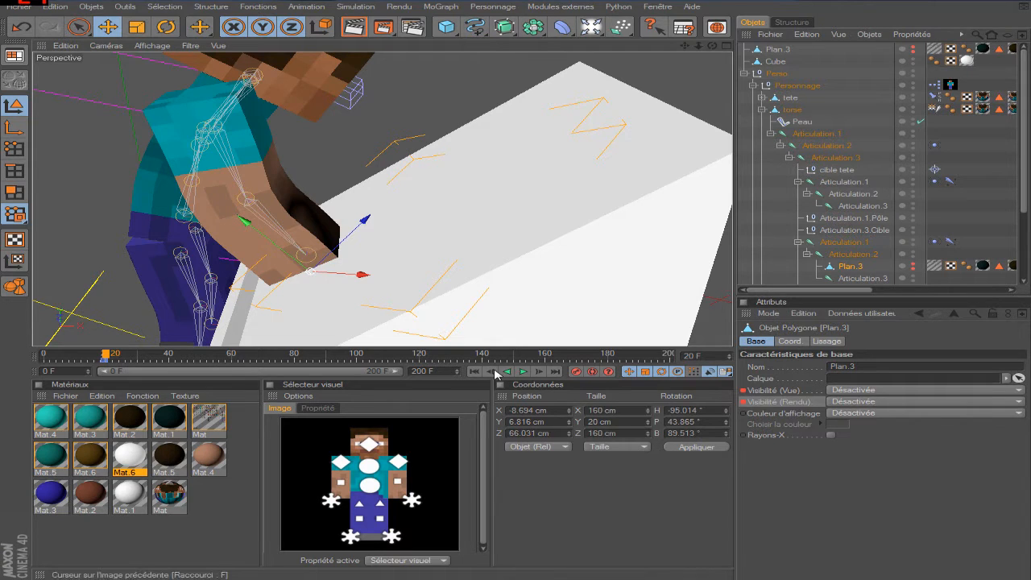
- At frame 19, set the arm-parented sword copy's viewport and render visibility to Désactivée and key both parameters
{"action": "left_click", "coordinate": [492, 372]}
{"action": "left_click_drag", "start_coordinate": [102, 356], "coordinate": [17, 348]}
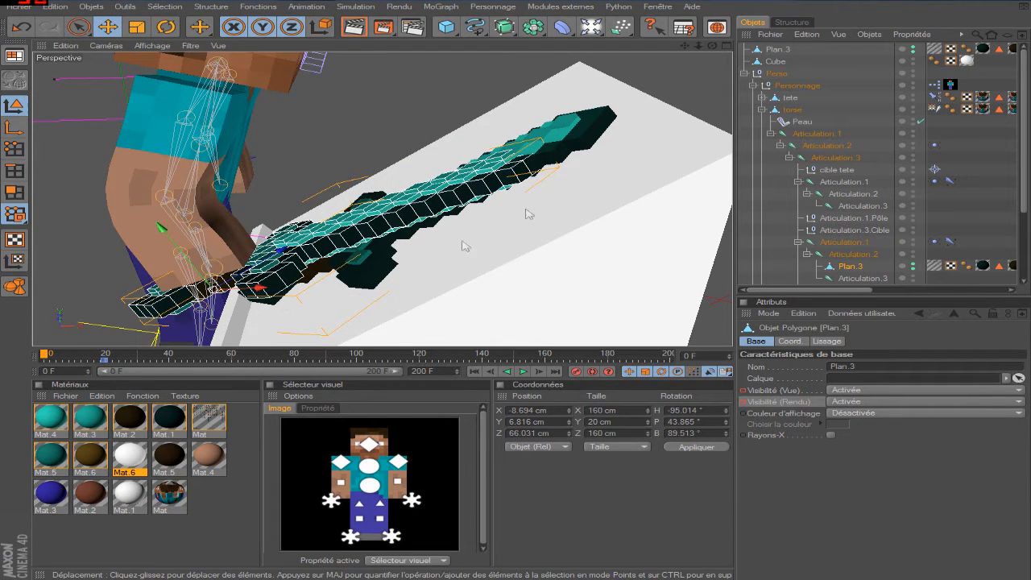
{"action": "left_click_drag", "start_coordinate": [74, 357], "coordinate": [106, 359]}
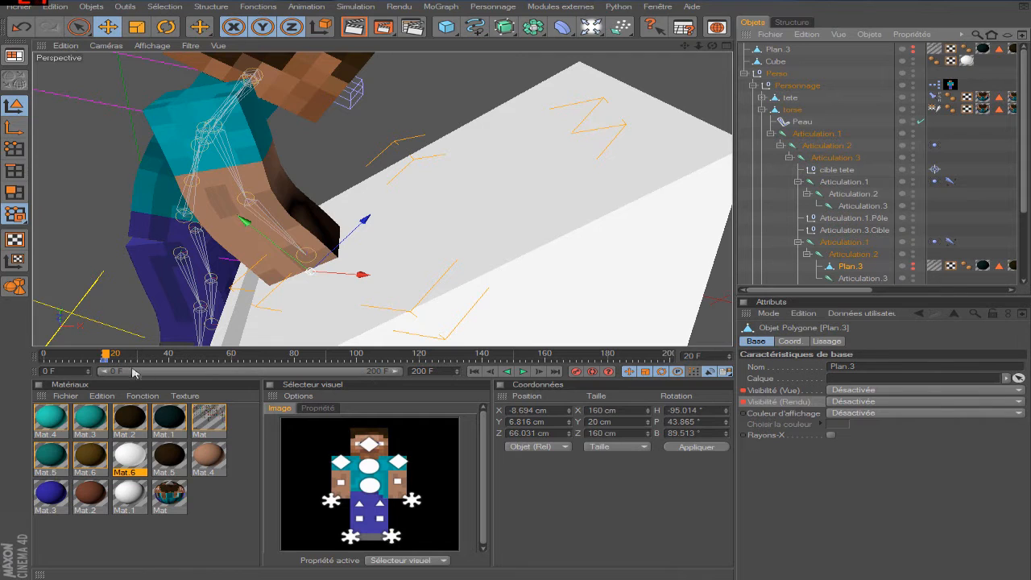
{"action": "left_click", "coordinate": [490, 371]}
{"action": "left_click", "coordinate": [855, 390]}
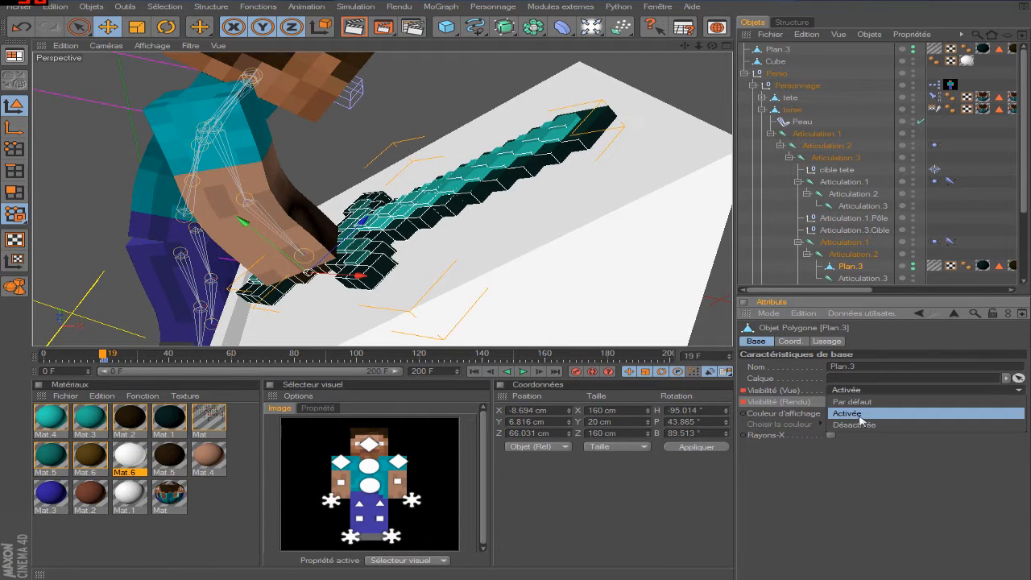
{"action": "left_click", "coordinate": [860, 425]}
{"action": "left_click", "coordinate": [862, 401]}
{"action": "left_click", "coordinate": [868, 436]}
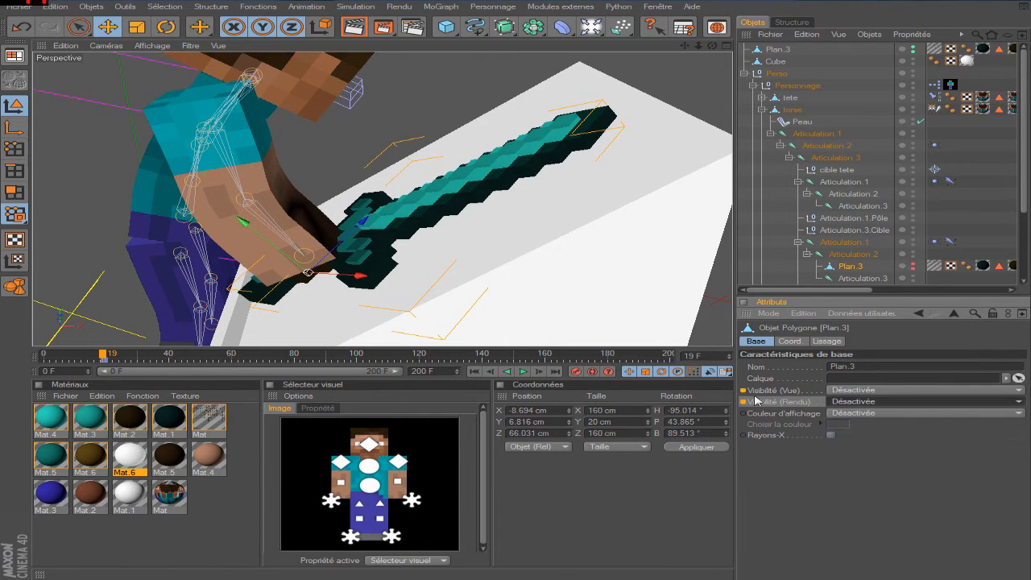
{"action": "left_click", "coordinate": [742, 391]}
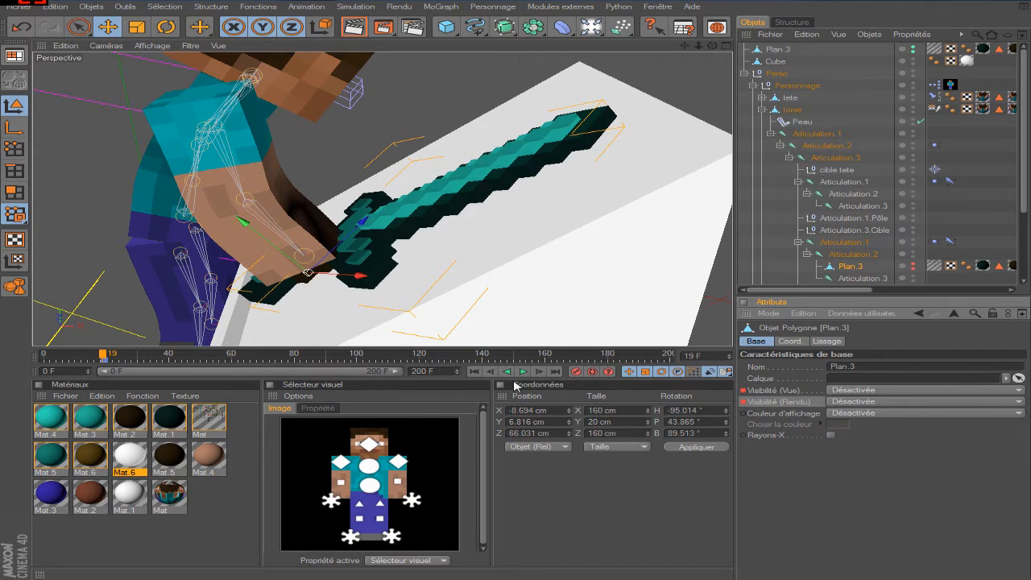
- At frame 20, set the arm-parented sword copy's viewport and render visibility to Activée and key both parameters
{"action": "left_click", "coordinate": [539, 371]}
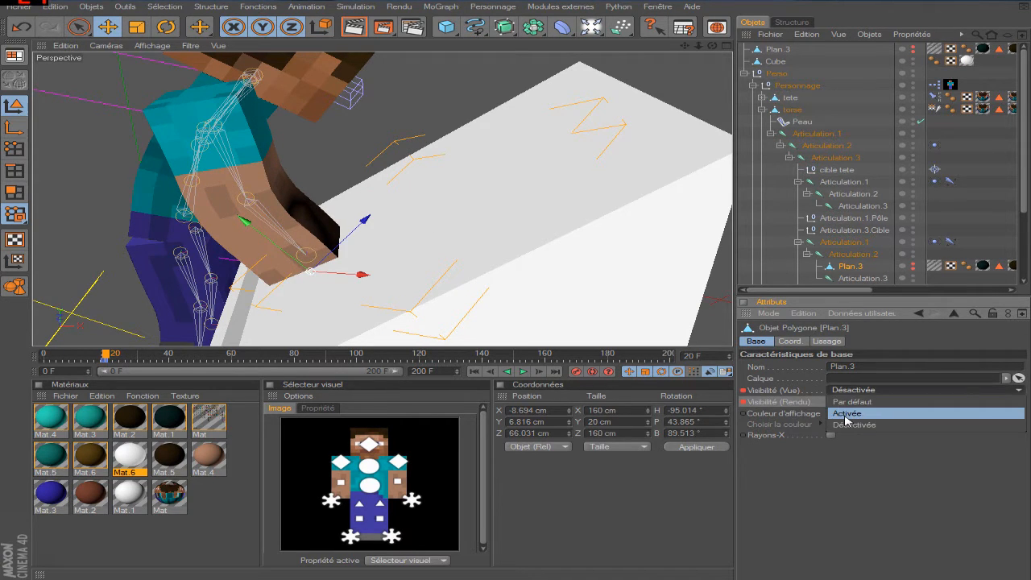
{"action": "left_click", "coordinate": [846, 413]}
{"action": "left_click", "coordinate": [845, 401]}
{"action": "left_click", "coordinate": [846, 424]}
{"action": "left_click", "coordinate": [743, 392], "text": "ctrl"}
{"action": "left_click", "coordinate": [743, 402], "text": "ctrl"}
- Play the animation from frame 0 to check the sword being picked up, and return to the start
{"action": "left_click_drag", "start_coordinate": [66, 355], "coordinate": [9, 356]}
{"action": "left_click", "coordinate": [761, 204]}
{"action": "scroll", "coordinate": [562, 198], "scroll_direction": "down", "scroll_amount": 4}
{"action": "left_click", "coordinate": [525, 372]}
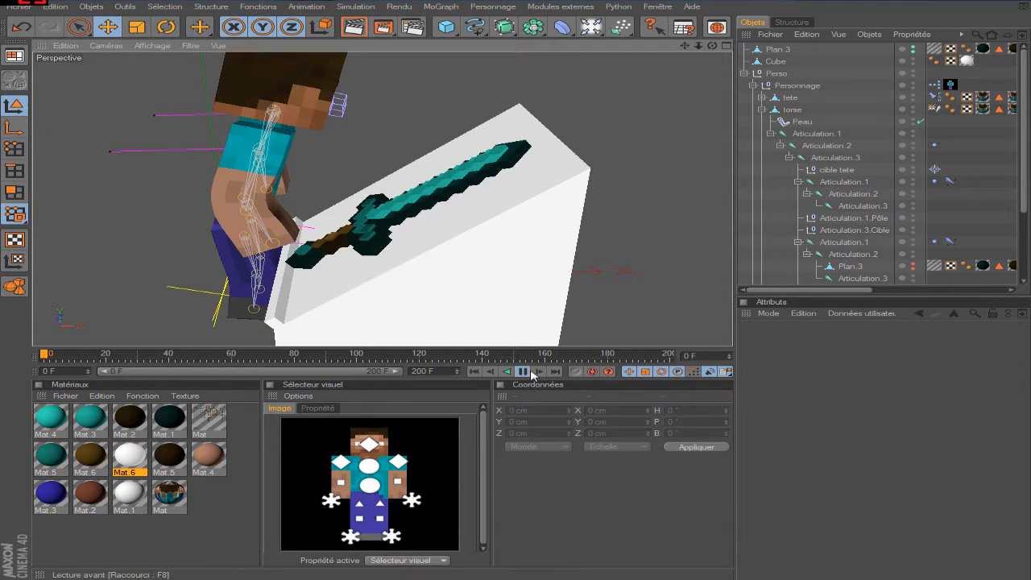
{"action": "left_click", "coordinate": [525, 371]}
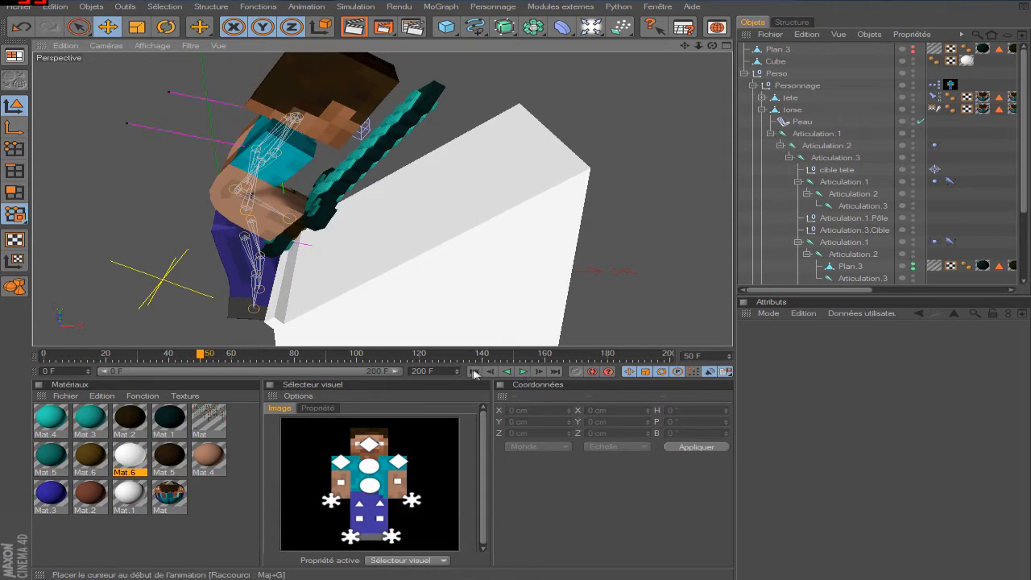
{"action": "left_click", "coordinate": [474, 371]}
- Compare the original sword with the arm-parented copy at frames 0, 19 and 20 to check the visibility swap
{"action": "scroll", "coordinate": [500, 191], "scroll_direction": "up", "scroll_amount": 6}
{"action": "scroll", "coordinate": [506, 191], "scroll_direction": "down", "scroll_amount": 5}
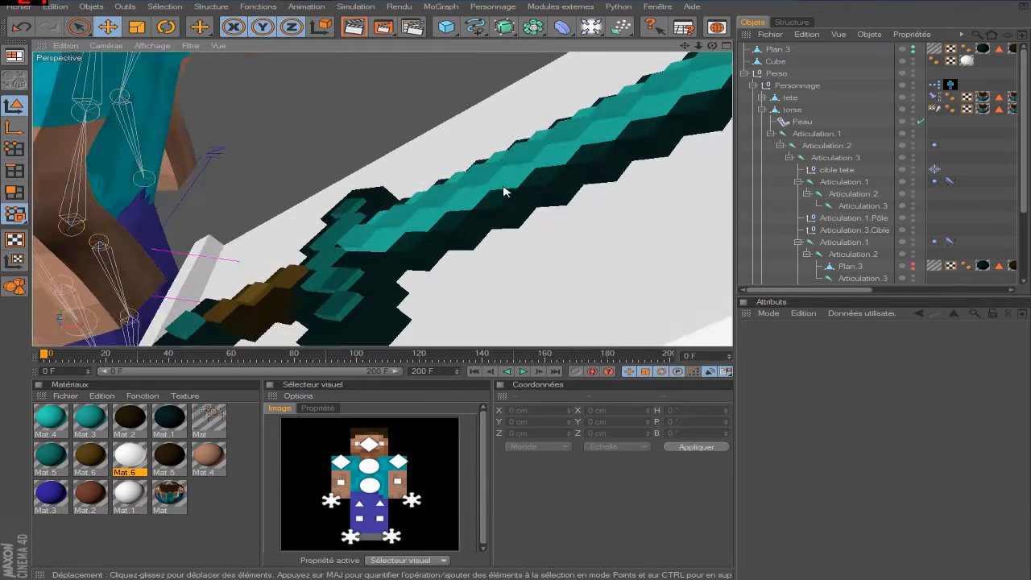
{"action": "scroll", "coordinate": [465, 184], "scroll_direction": "up", "scroll_amount": 1}
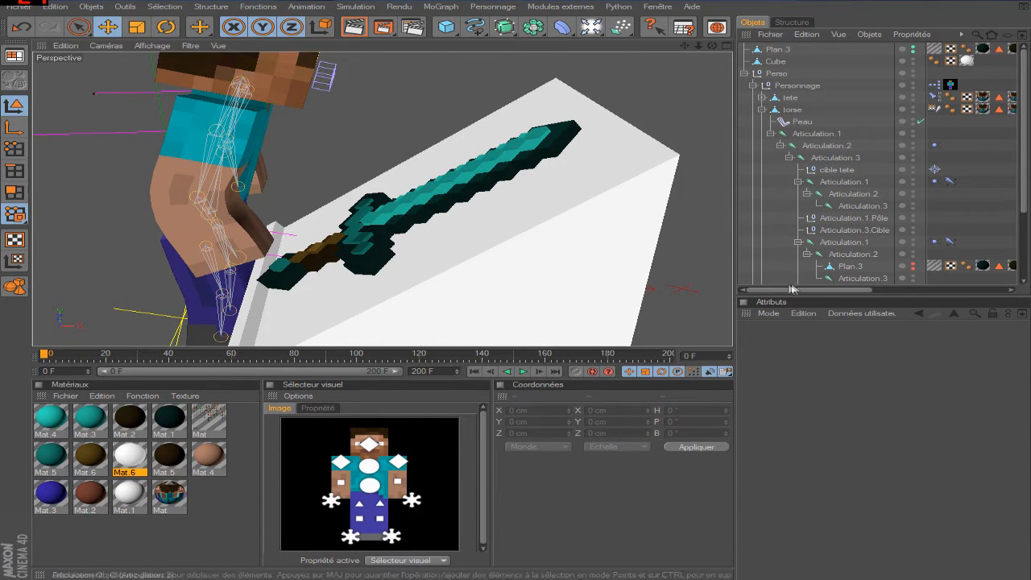
{"action": "left_click", "coordinate": [913, 265]}
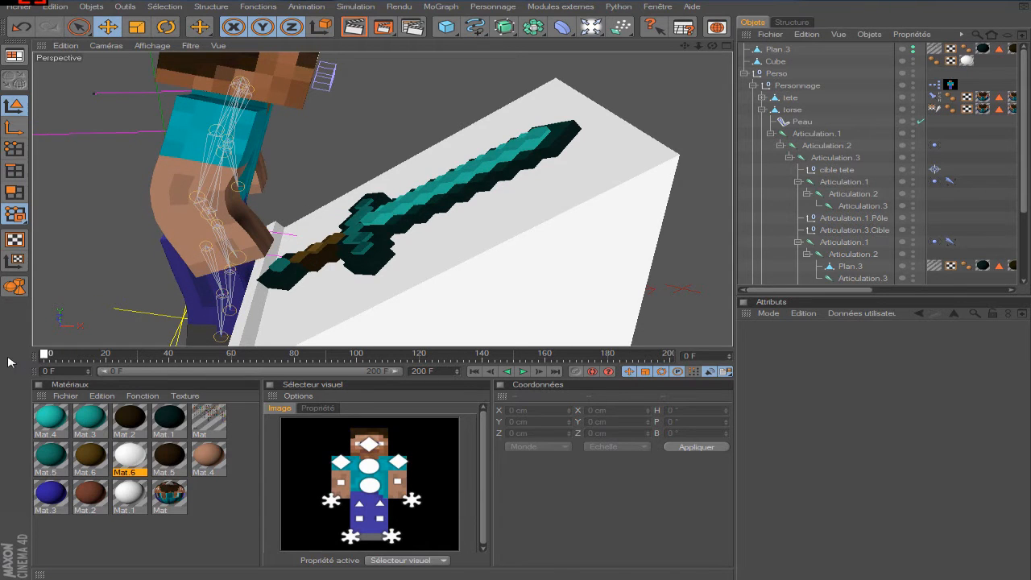
{"action": "left_click", "coordinate": [454, 186]}
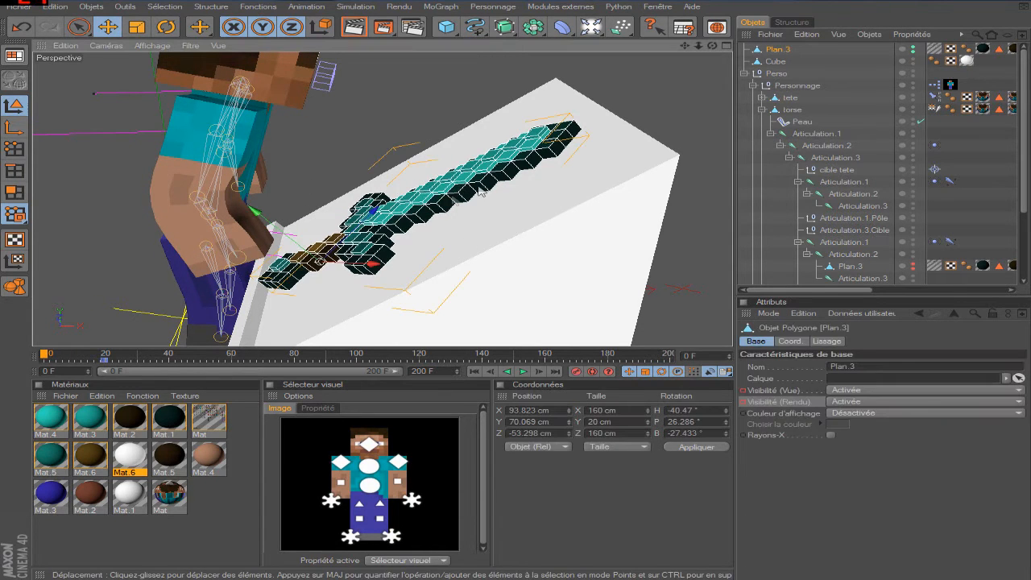
{"action": "left_click", "coordinate": [746, 155]}
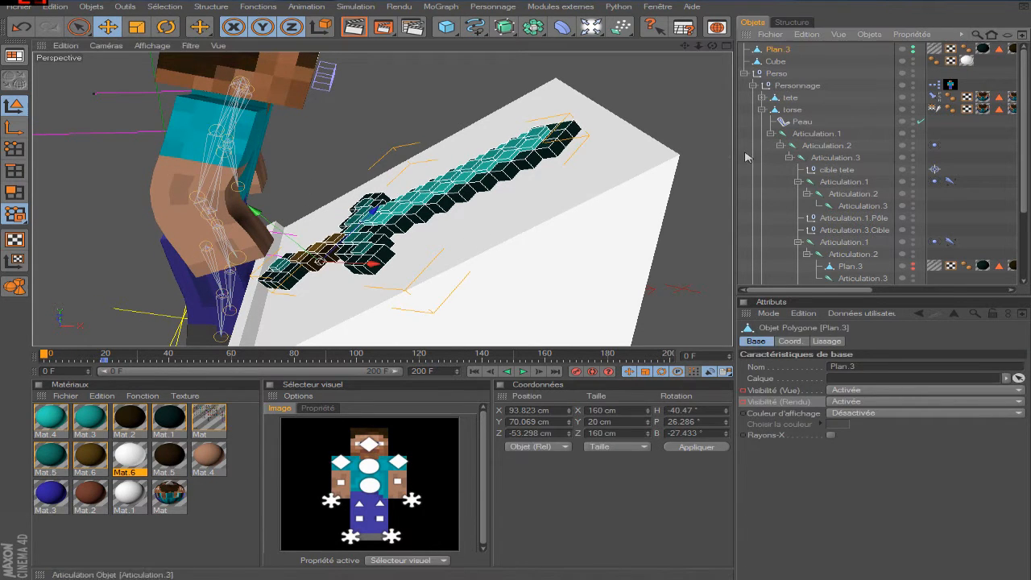
{"action": "left_click", "coordinate": [98, 355]}
{"action": "left_click_drag", "start_coordinate": [98, 355], "coordinate": [106, 361]}
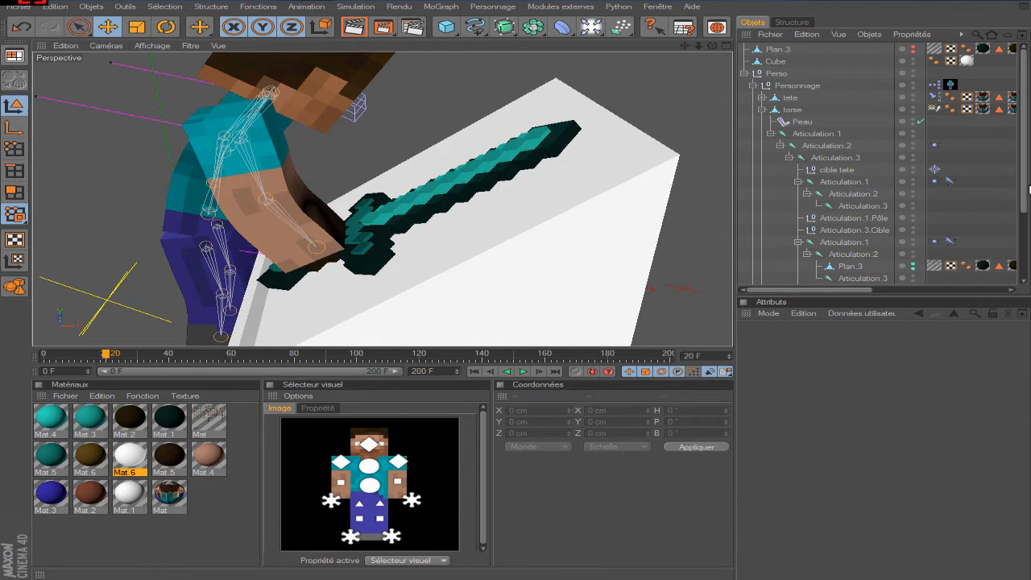
{"action": "left_click_drag", "start_coordinate": [912, 47], "coordinate": [913, 54]}
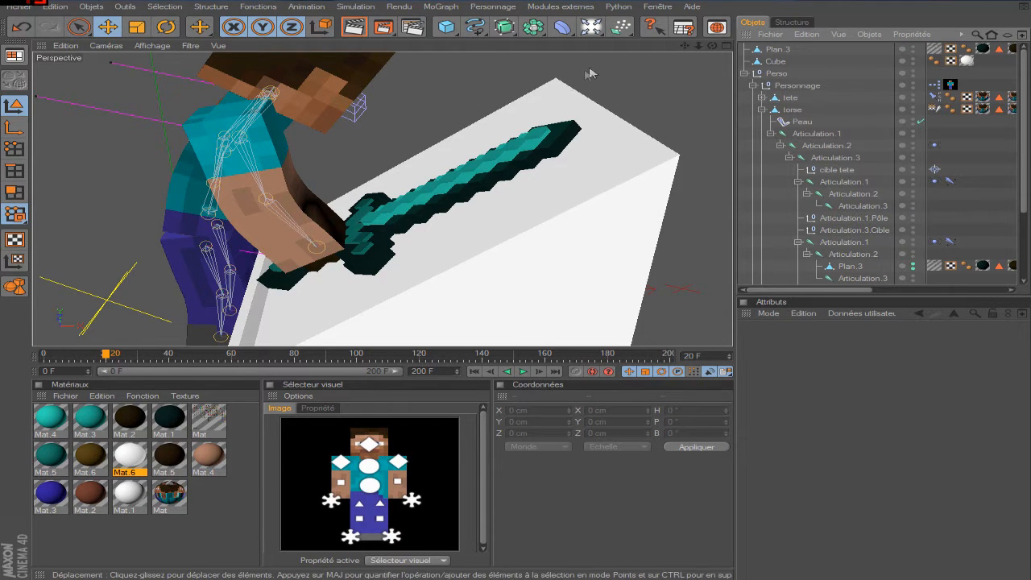
{"action": "left_click_drag", "start_coordinate": [105, 357], "coordinate": [102, 356]}
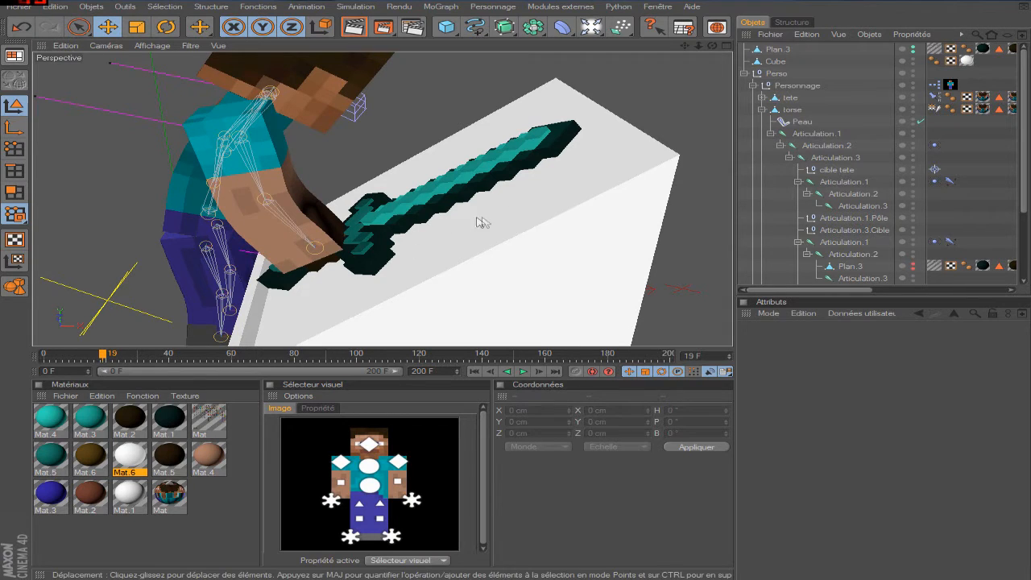
{"action": "mouse_move", "coordinate": [104, 354]}
{"action": "left_mouse_down"}
{"action": "mouse_move", "coordinate": [157, 353]}
{"action": "mouse_move", "coordinate": [63, 365]}
{"action": "mouse_move", "coordinate": [143, 360]}
{"action": "mouse_move", "coordinate": [107, 370]}
{"action": "left_mouse_up"}
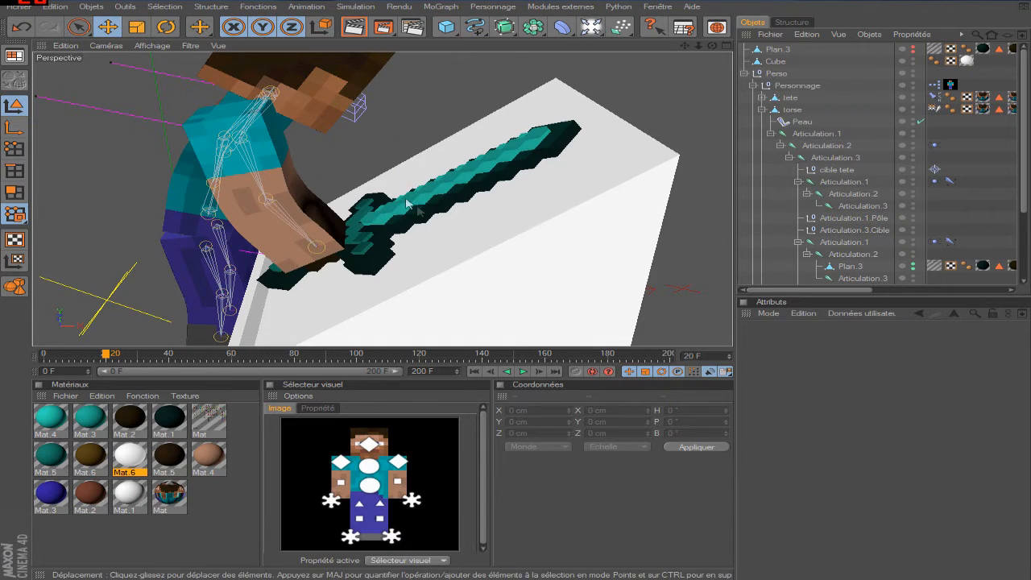
{"action": "left_click", "coordinate": [564, 153]}
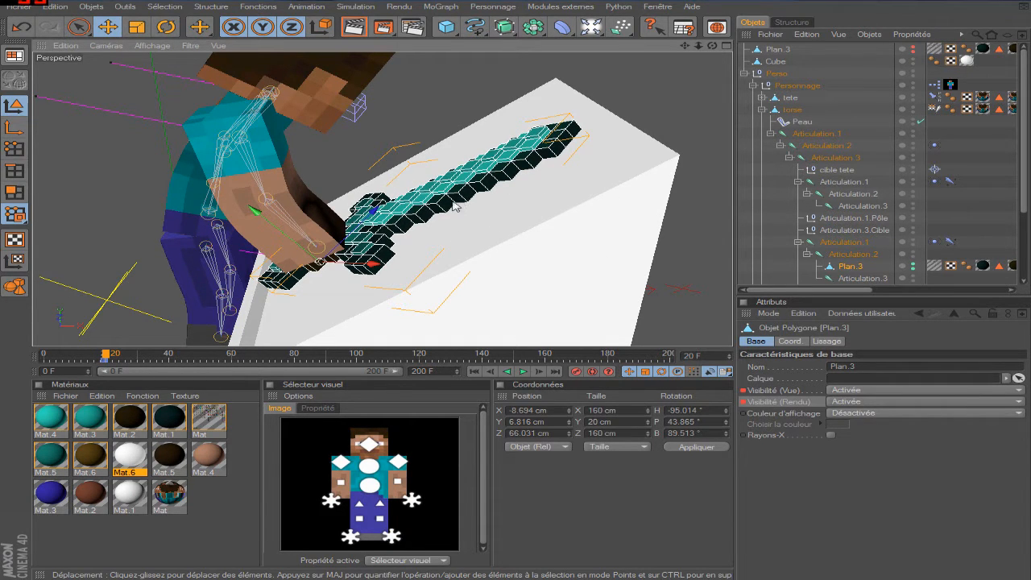
- At frame 60, move the sword arm's hand target to about X 81, Y -74, Z -75 cm, laying the sword on the stand
{"action": "left_click_drag", "start_coordinate": [107, 357], "coordinate": [208, 356]}
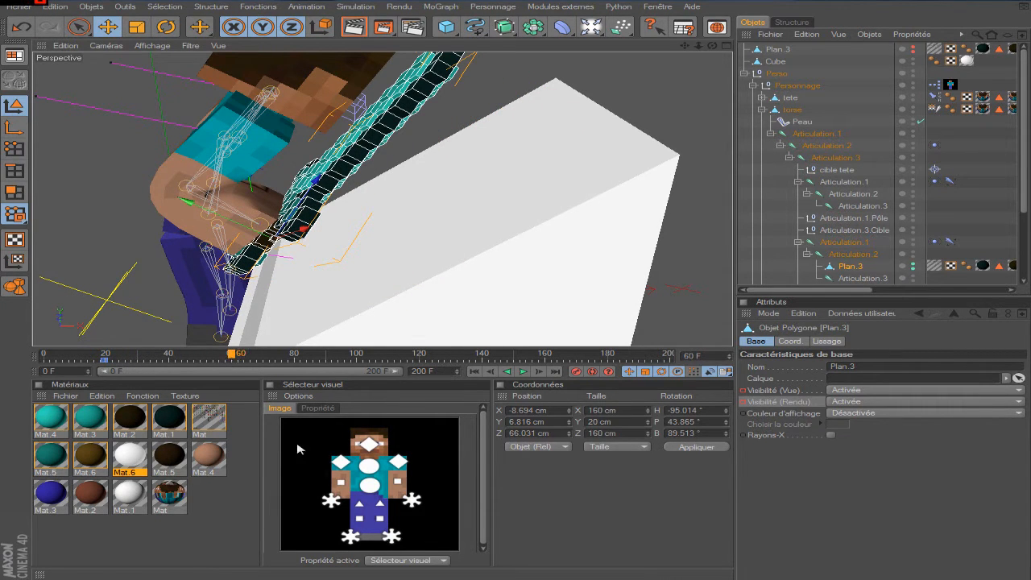
{"action": "left_click", "coordinate": [333, 505]}
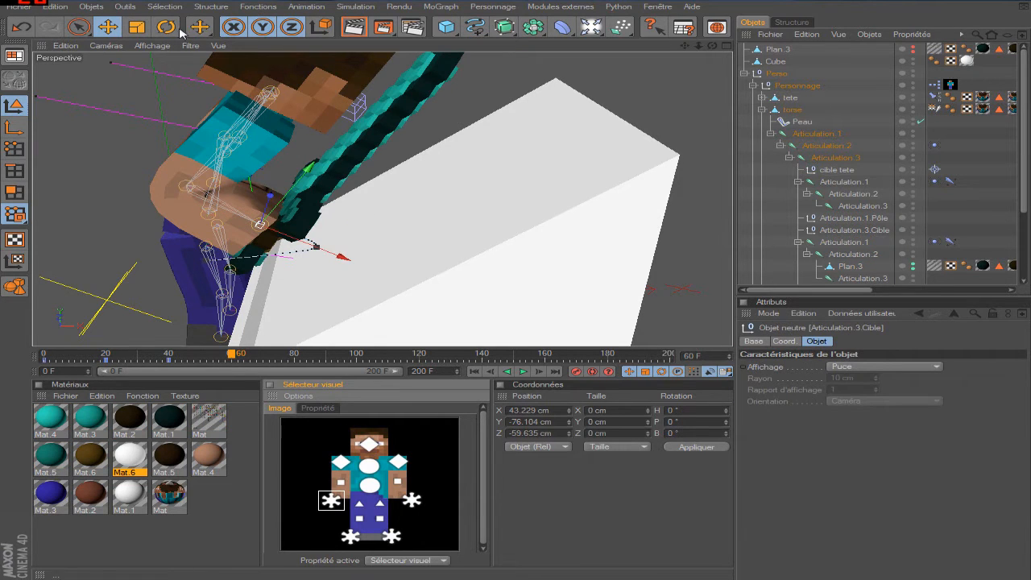
{"action": "left_click_drag", "start_coordinate": [295, 253], "coordinate": [397, 279]}
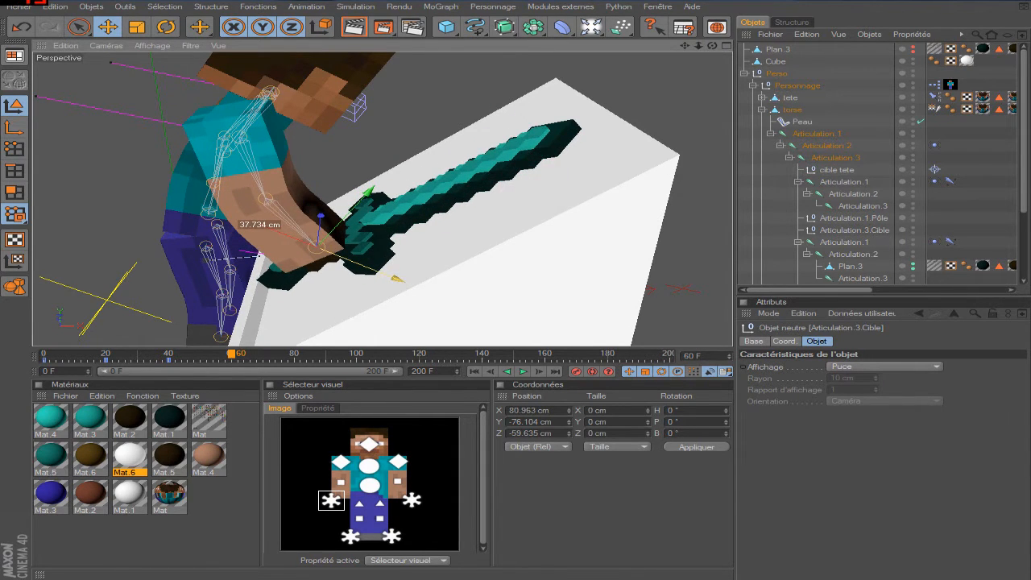
{"action": "left_click_drag", "start_coordinate": [320, 216], "coordinate": [319, 226]}
{"action": "left_click_drag", "start_coordinate": [395, 288], "coordinate": [393, 287]}
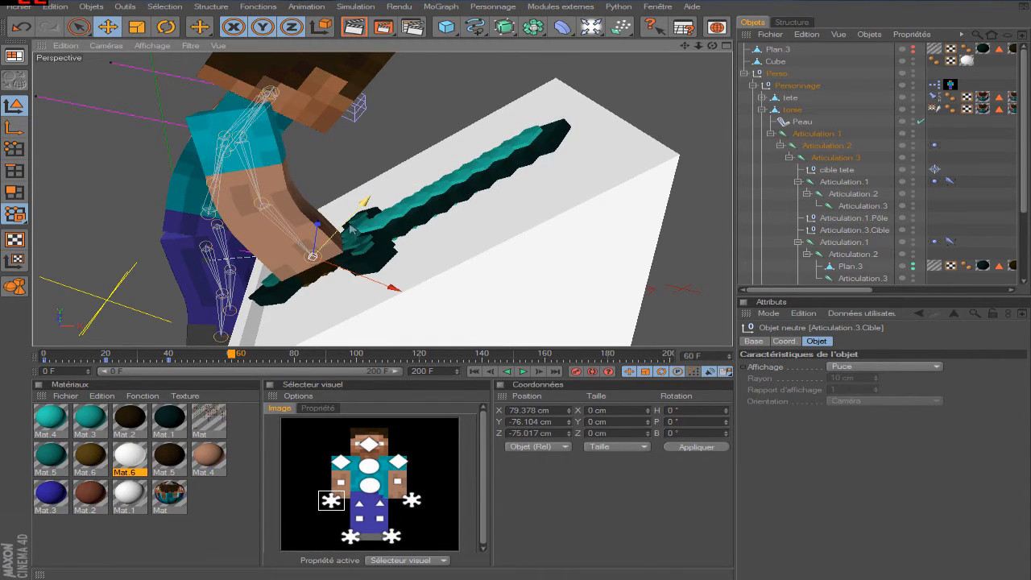
{"action": "left_click_drag", "start_coordinate": [364, 203], "coordinate": [366, 199]}
{"action": "left_click_drag", "start_coordinate": [360, 274], "coordinate": [362, 275]}
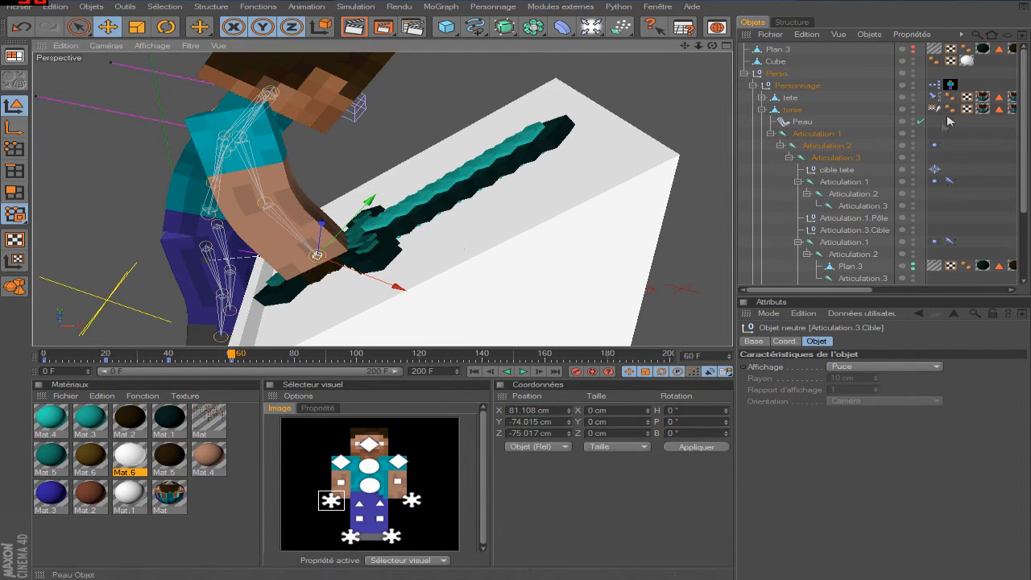
- At frame 59, key the arm-parented sword copy's viewport and render visibility as Activée
{"action": "left_click_drag", "start_coordinate": [1025, 154], "coordinate": [1028, 221]}
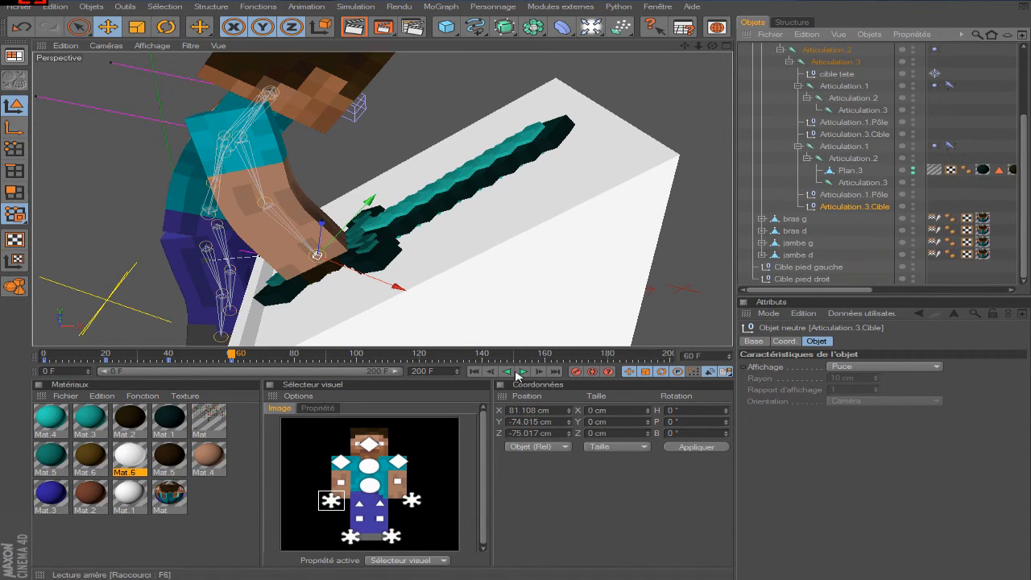
{"action": "left_click", "coordinate": [490, 372]}
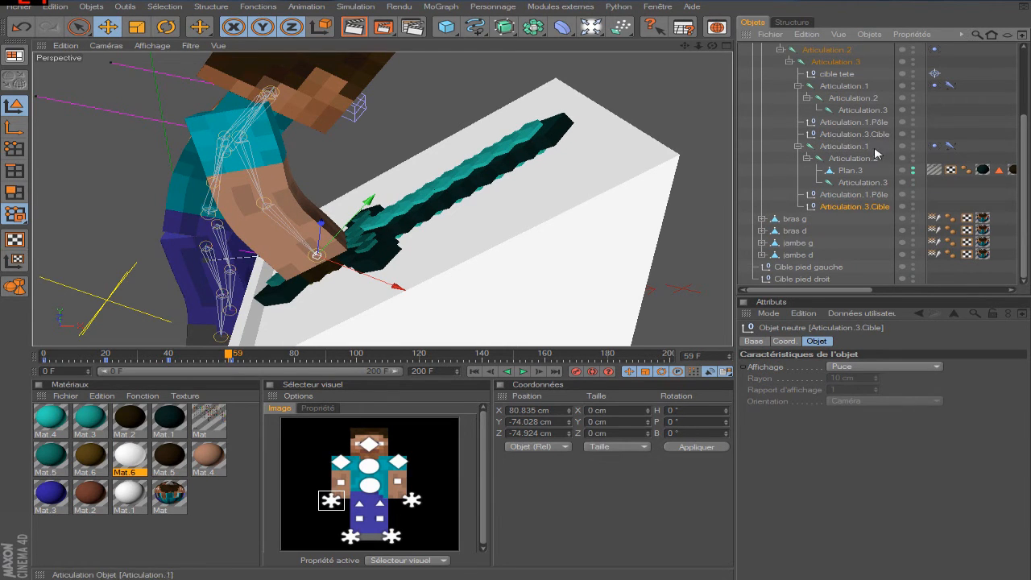
{"action": "left_click", "coordinate": [850, 170]}
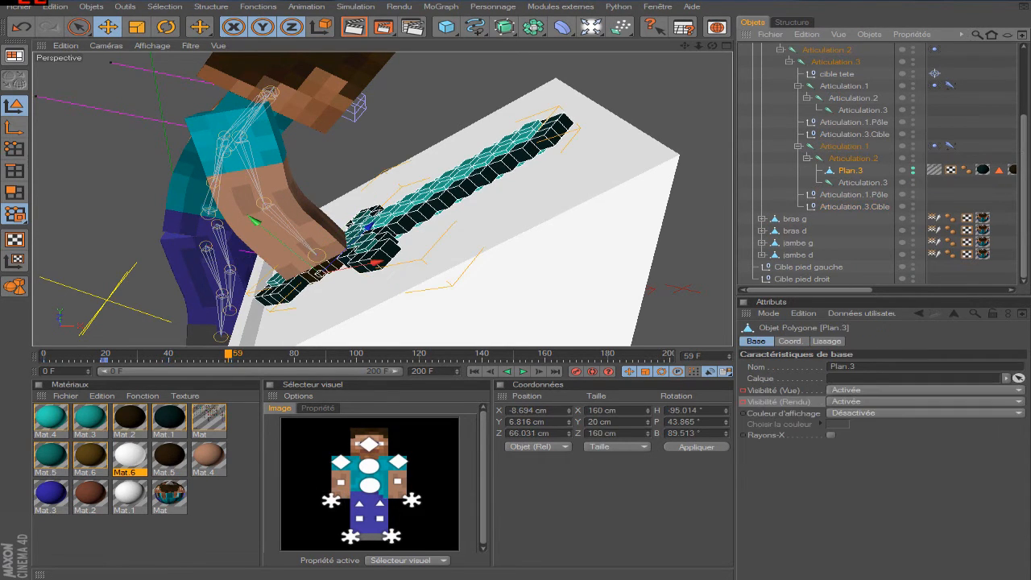
{"action": "left_click", "coordinate": [743, 391]}
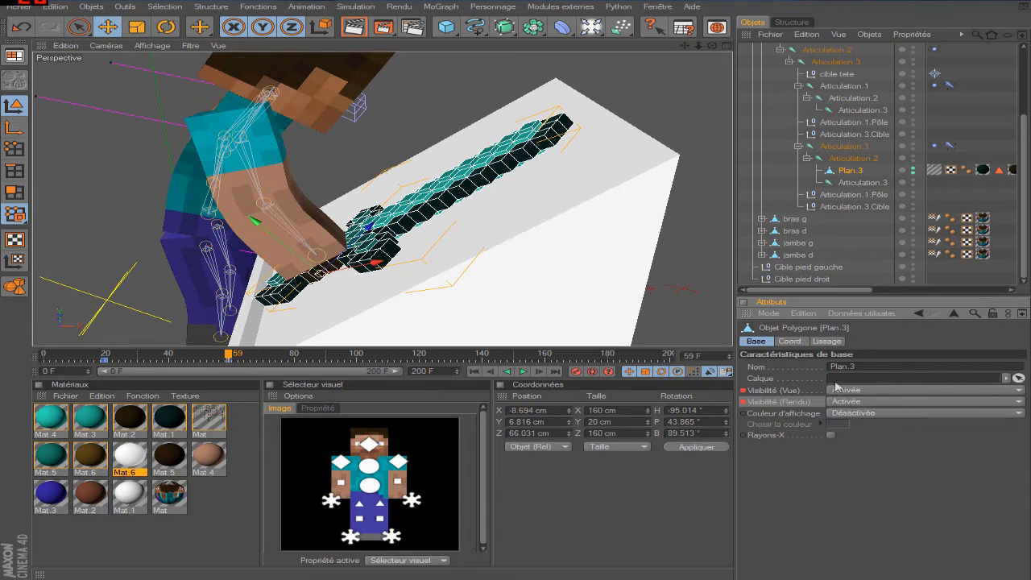
- At frame 60, set the arm-parented sword copy's viewport and render visibility to Désactivée and key both parameters
{"action": "left_click", "coordinate": [539, 372]}
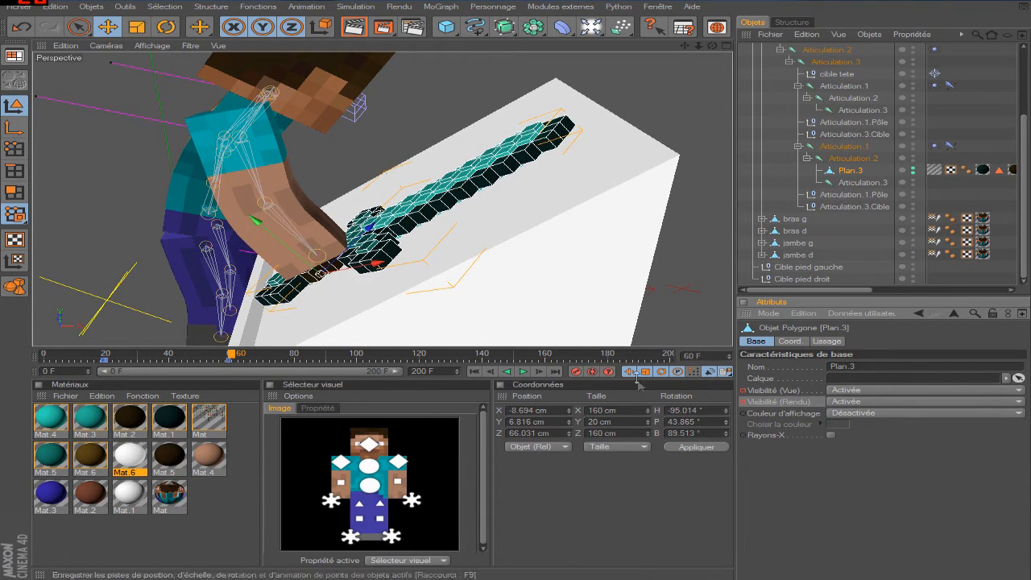
{"action": "left_click", "coordinate": [940, 391]}
{"action": "left_click", "coordinate": [936, 423]}
{"action": "left_click", "coordinate": [934, 402]}
{"action": "left_click", "coordinate": [934, 433]}
{"action": "left_click", "coordinate": [743, 391]}
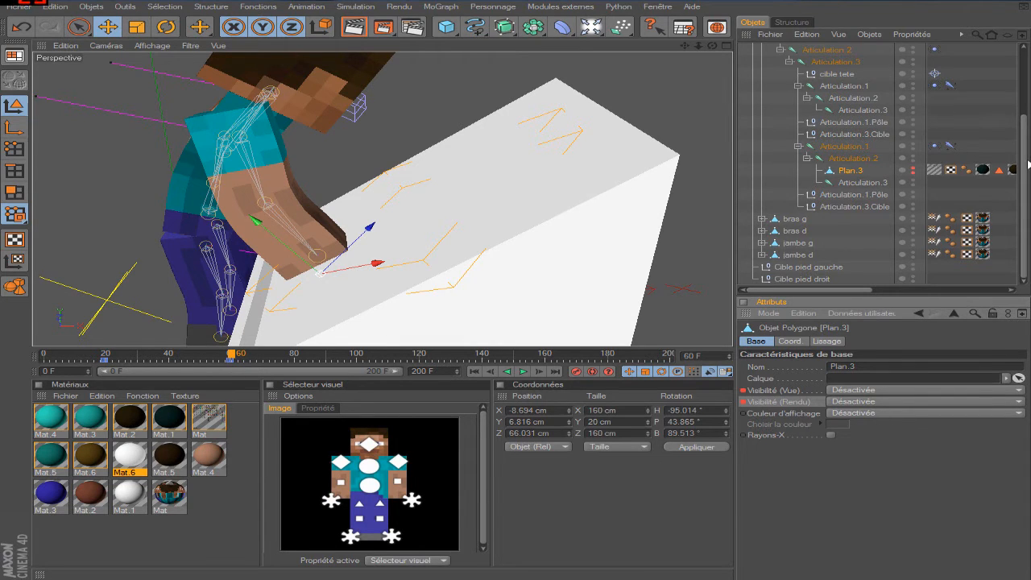
- Duplicate the arm-parented sword to the root of the object hierarchy, outside the character
{"action": "scroll", "coordinate": [1024, 157], "scroll_direction": "up", "scroll_amount": 4}
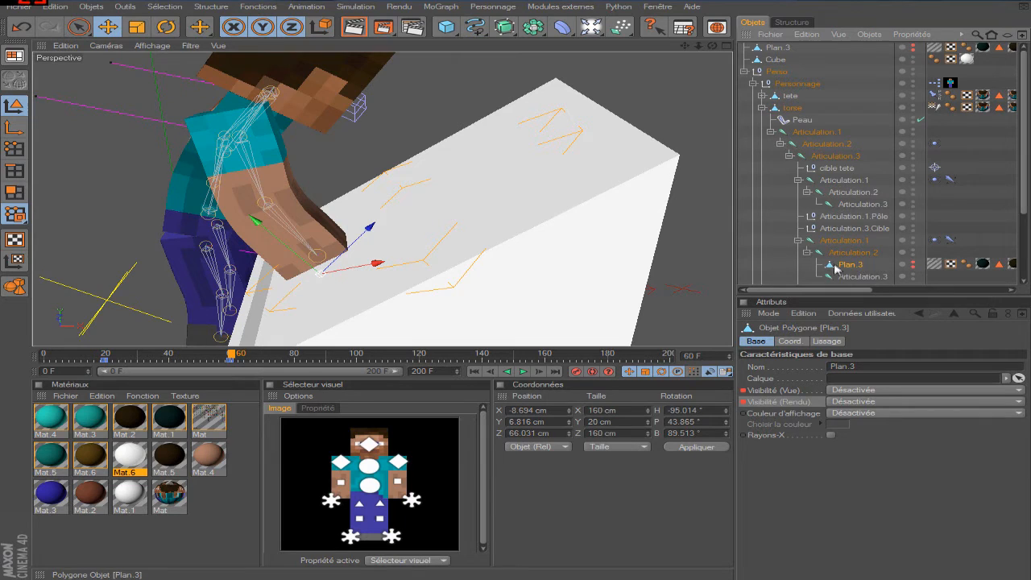
{"action": "left_click_drag", "start_coordinate": [1027, 135], "coordinate": [1025, 128]}
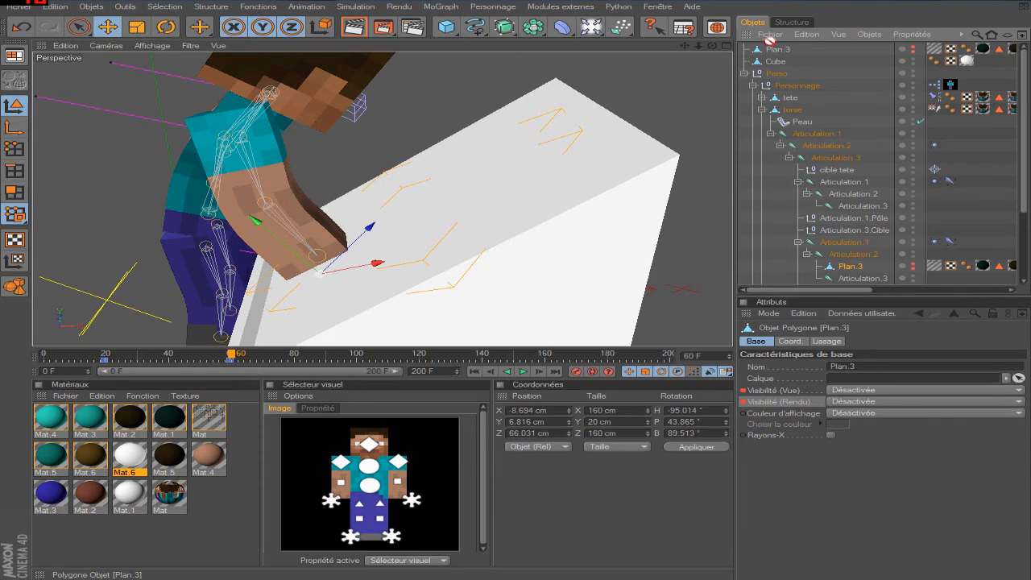
{"action": "left_click_drag", "start_coordinate": [769, 48], "coordinate": [766, 50], "text": "ctrl"}
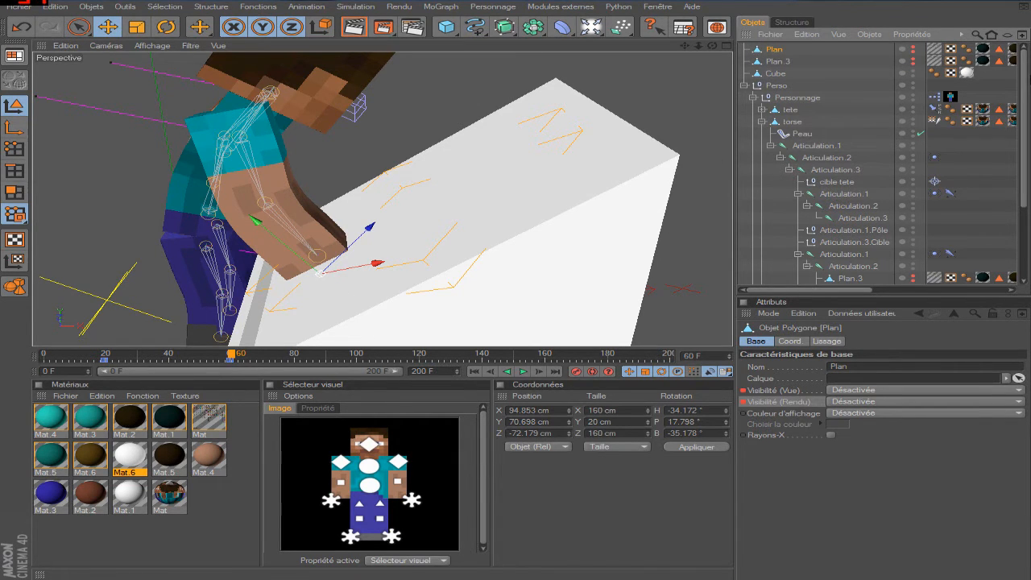
{"action": "mouse_move", "coordinate": [1027, 82]}
{"action": "left_mouse_down"}
{"action": "mouse_move", "coordinate": [1027, 120]}
{"action": "mouse_move", "coordinate": [1027, 79]}
{"action": "left_mouse_up"}
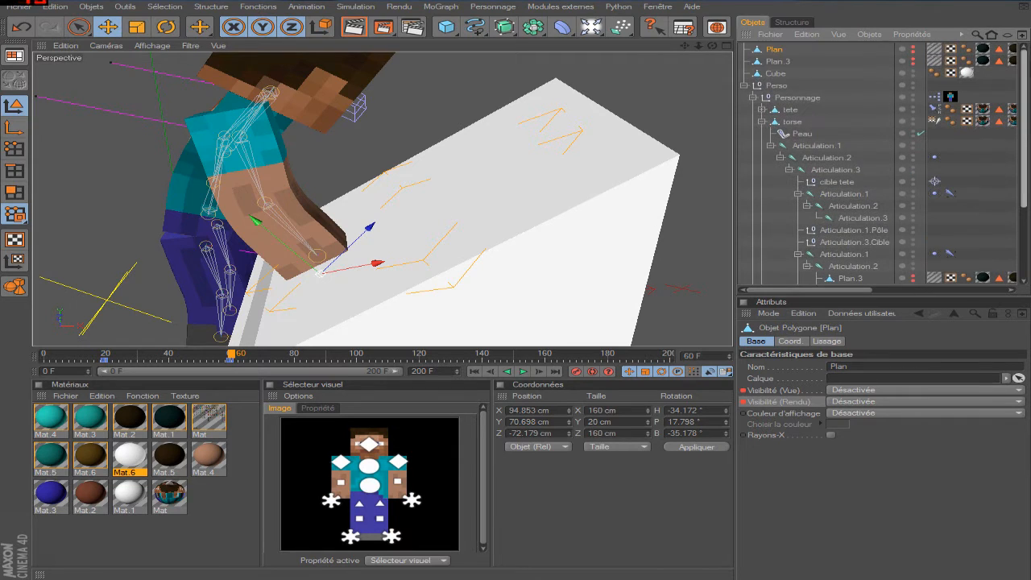
- At frame 59, set the new root-level sword's viewport and render visibility to Désactivée and key both parameters
{"action": "left_click", "coordinate": [509, 372]}
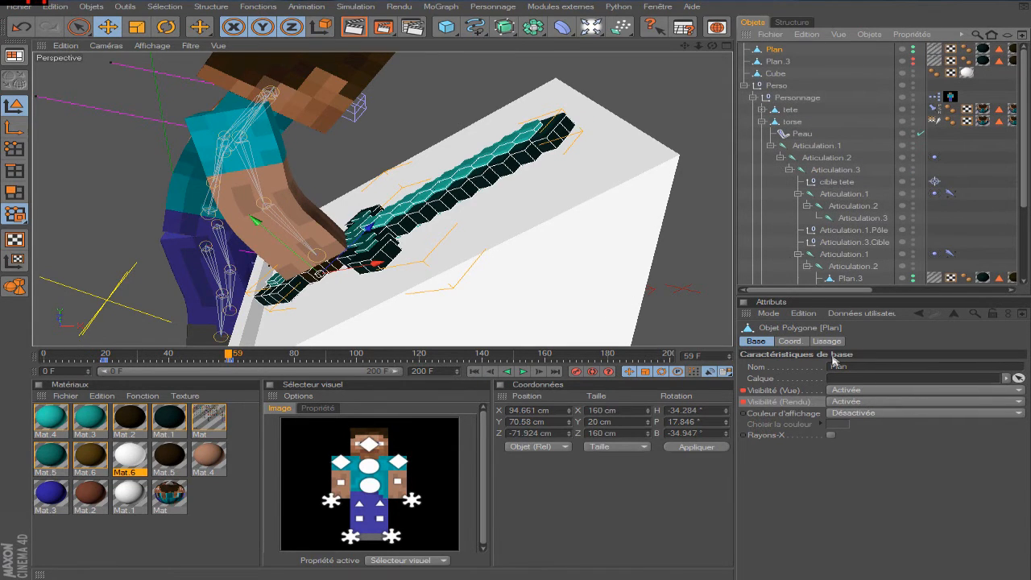
{"action": "left_click", "coordinate": [851, 392]}
{"action": "left_click", "coordinate": [853, 426]}
{"action": "left_click", "coordinate": [849, 403]}
{"action": "left_click", "coordinate": [846, 435]}
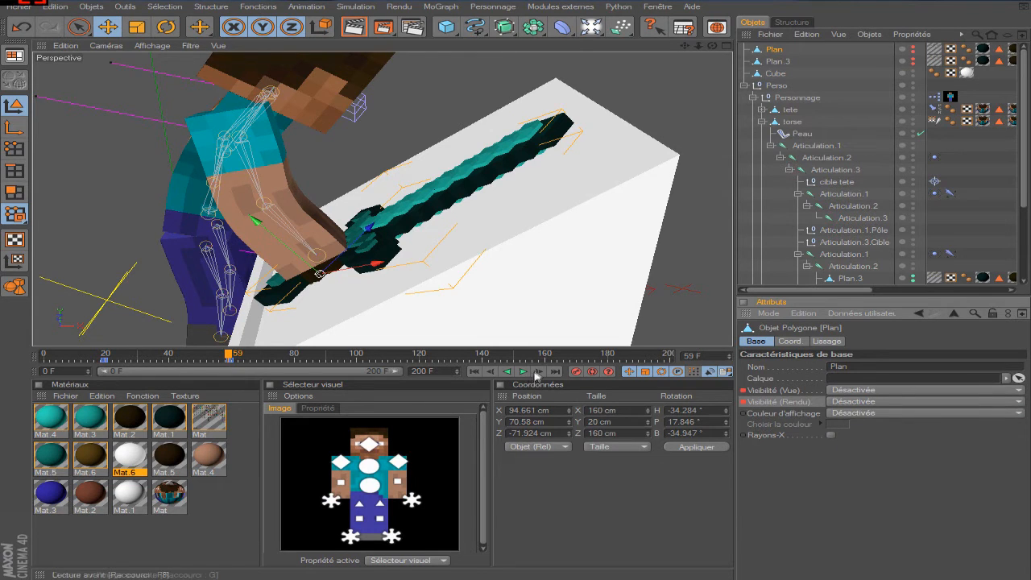
- At frame 60, set the new root-level sword's viewport visibility to Par défaut and render visibility to Activée, and key both
{"action": "left_click", "coordinate": [538, 371]}
{"action": "left_click", "coordinate": [854, 390]}
{"action": "left_click", "coordinate": [851, 402]}
{"action": "left_click", "coordinate": [857, 401]}
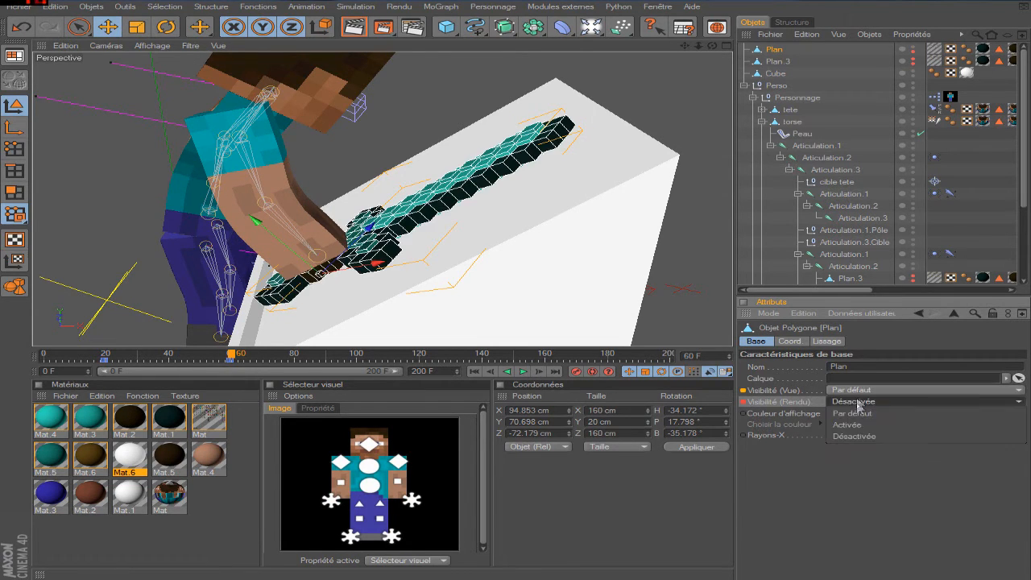
{"action": "left_click", "coordinate": [859, 425]}
{"action": "left_click", "coordinate": [743, 390], "text": "ctrl"}
{"action": "left_click", "coordinate": [744, 401], "text": "ctrl"}
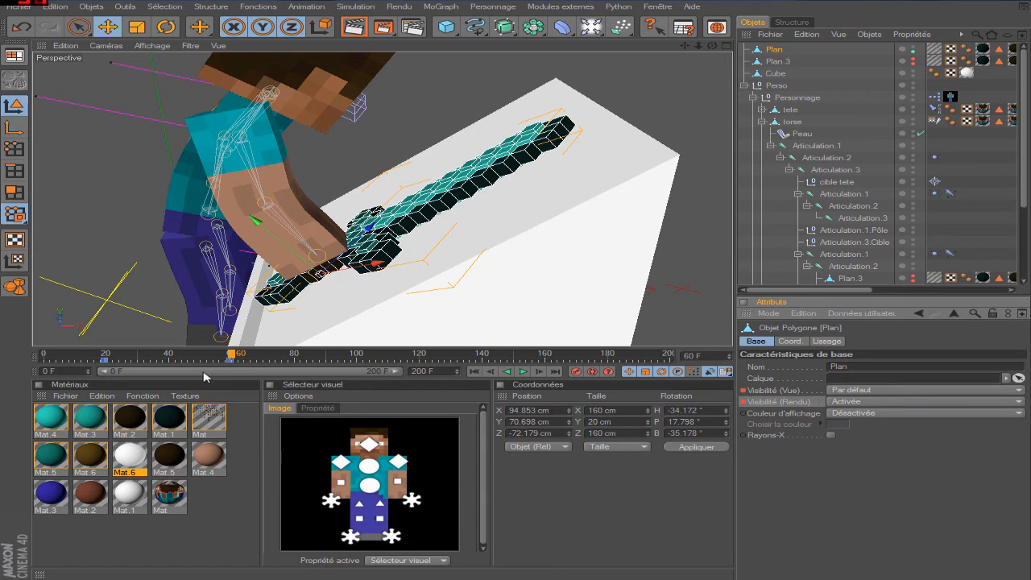
- At frame 80, pull the sword arm's hand target back from the stand to about X 16, Y -91, Z -75 cm
{"action": "mouse_move", "coordinate": [231, 355]}
{"action": "left_mouse_down"}
{"action": "mouse_move", "coordinate": [201, 356]}
{"action": "mouse_move", "coordinate": [252, 355]}
{"action": "left_mouse_up"}
{"action": "left_click", "coordinate": [412, 500]}
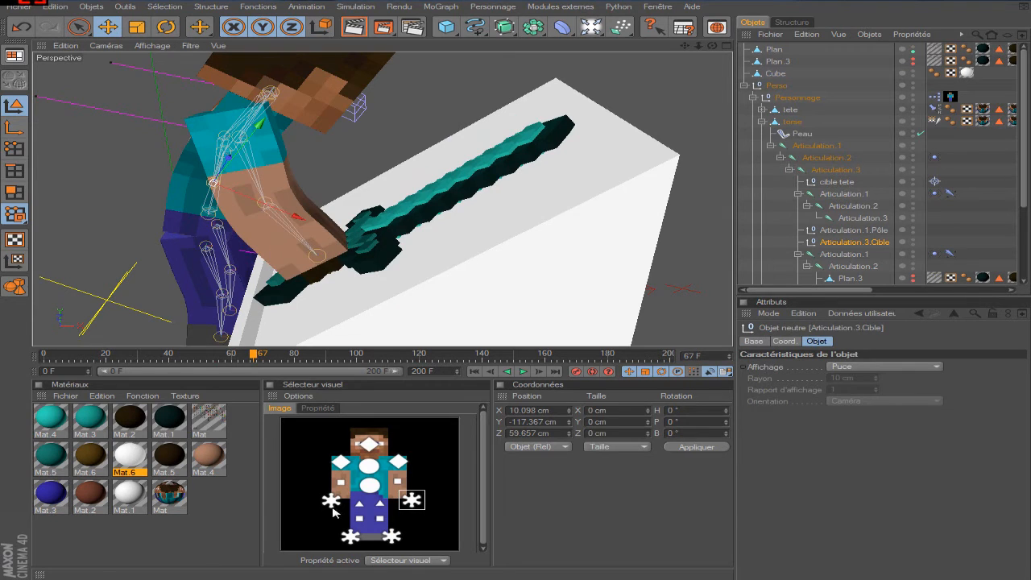
{"action": "left_click", "coordinate": [330, 501]}
{"action": "left_click", "coordinate": [295, 356]}
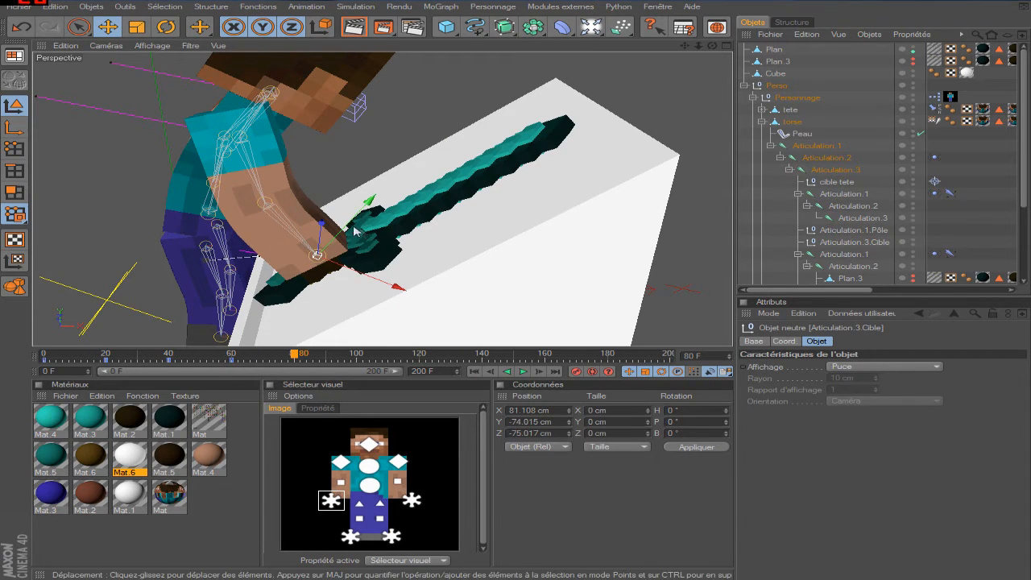
{"action": "left_click_drag", "start_coordinate": [354, 217], "coordinate": [333, 233]}
{"action": "left_click_drag", "start_coordinate": [341, 283], "coordinate": [262, 274]}
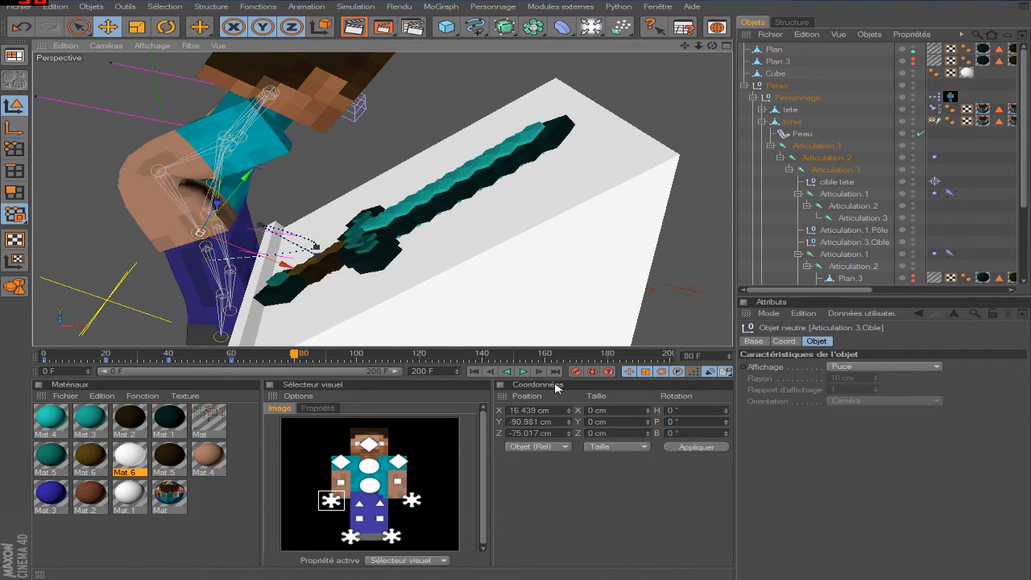
- Play the animation from frame 0 to check the sword being picked up and put back down
{"action": "left_click", "coordinate": [474, 371]}
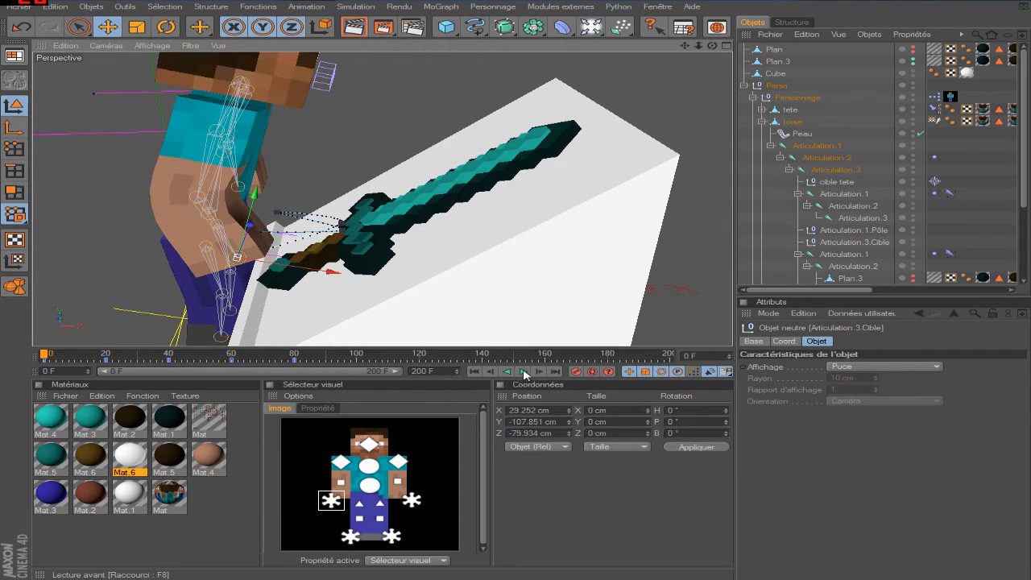
{"action": "left_click", "coordinate": [524, 372]}
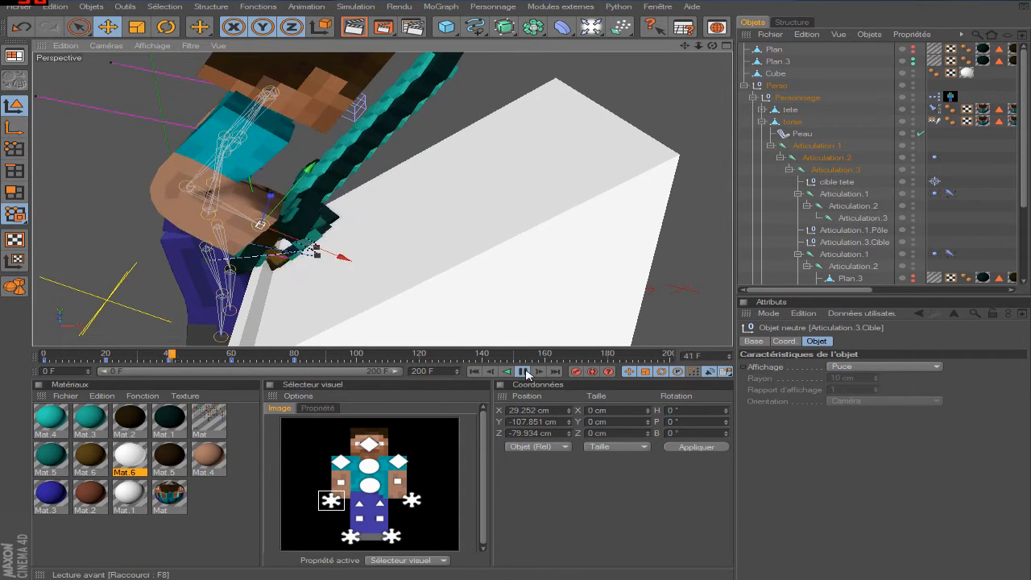
{"action": "left_click", "coordinate": [524, 372]}
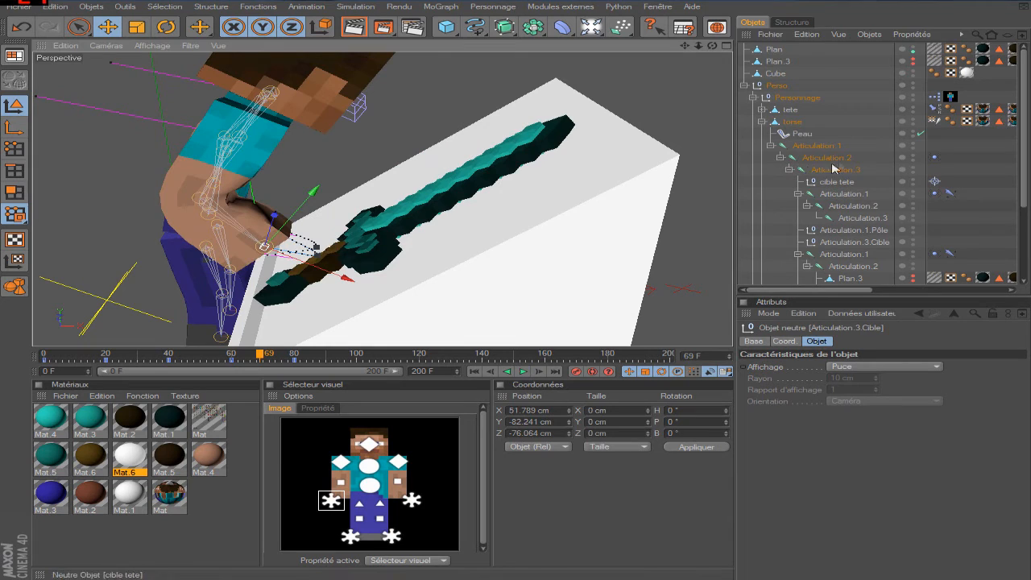
- Delete the new root-level sword's inherited visibility keys around frame 20
{"action": "left_click", "coordinate": [772, 50]}
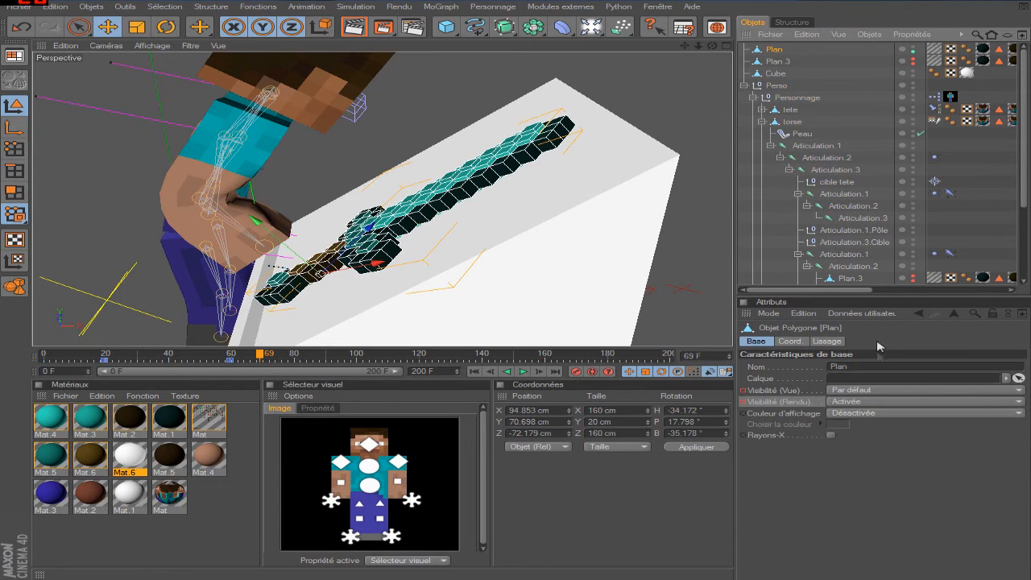
{"action": "left_click_drag", "start_coordinate": [263, 358], "coordinate": [252, 358]}
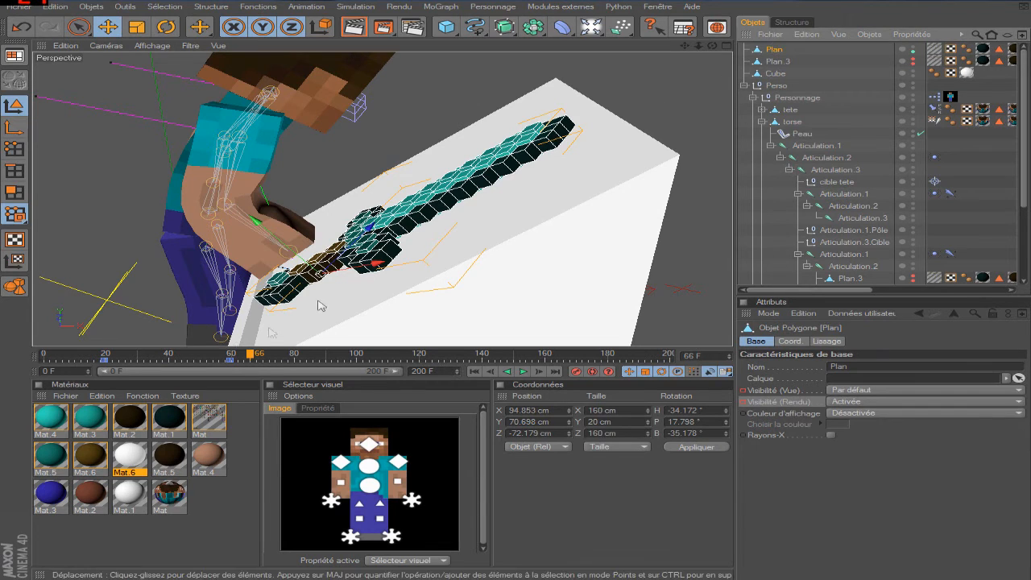
{"action": "left_click_drag", "start_coordinate": [250, 357], "coordinate": [153, 358]}
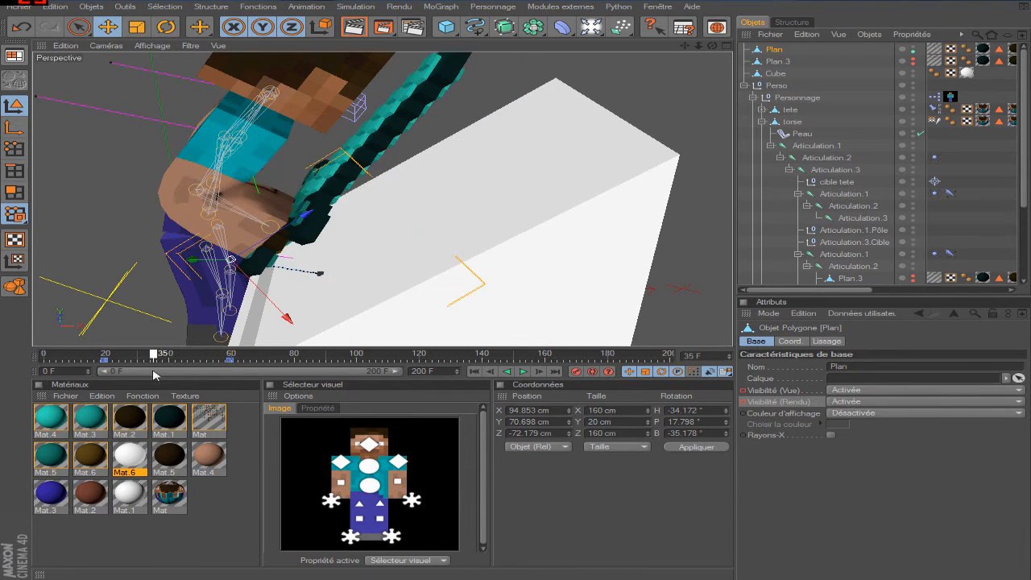
{"action": "left_click", "coordinate": [103, 362]}
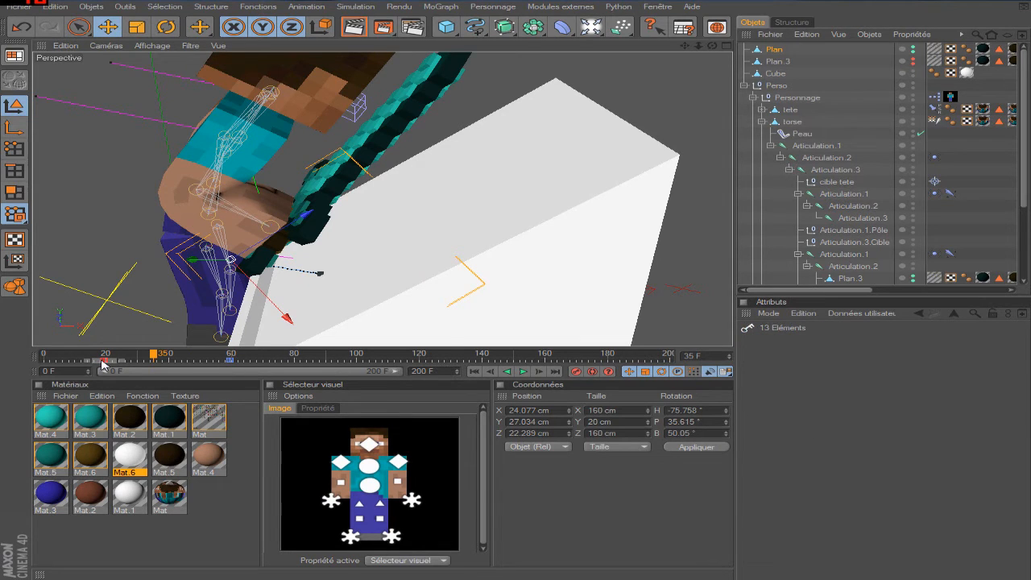
{"action": "key", "text": "Delete"}
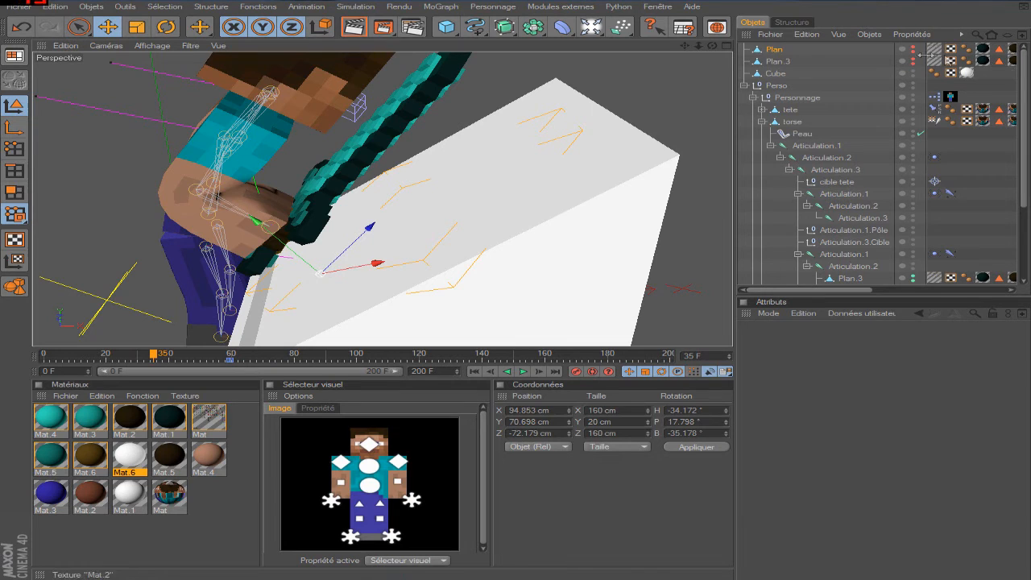
- Compare the arm-parented and new root-level swords' keys, and replay the animation to check the put-down swap
{"action": "left_click", "coordinate": [850, 279]}
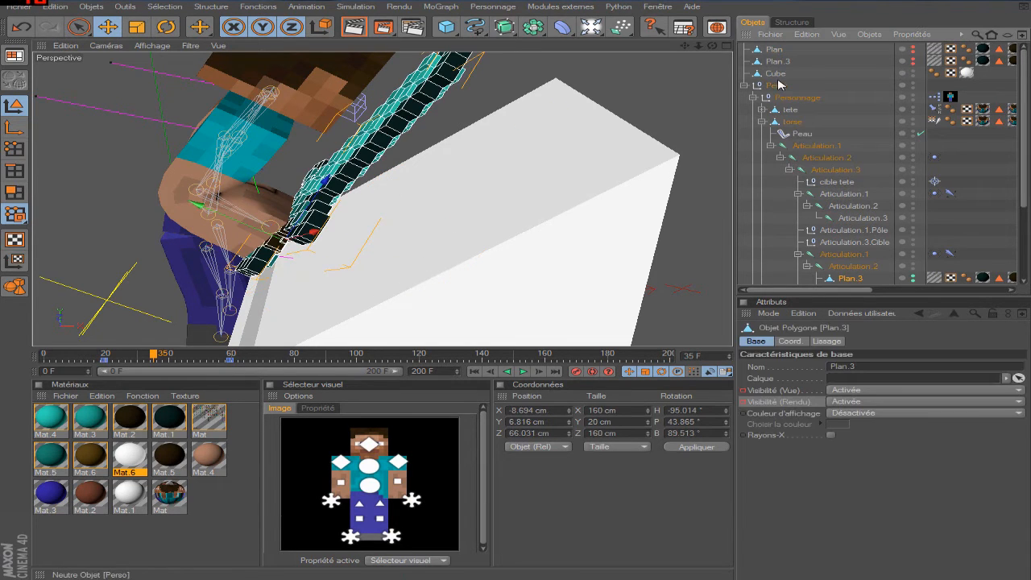
{"action": "left_click", "coordinate": [778, 49]}
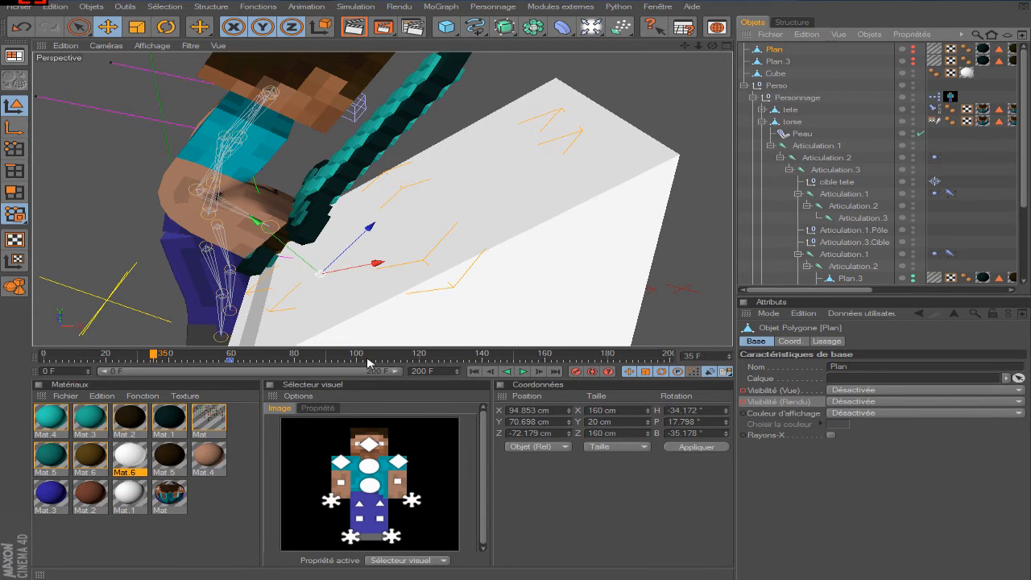
{"action": "left_click", "coordinate": [488, 371]}
{"action": "left_click", "coordinate": [523, 371]}
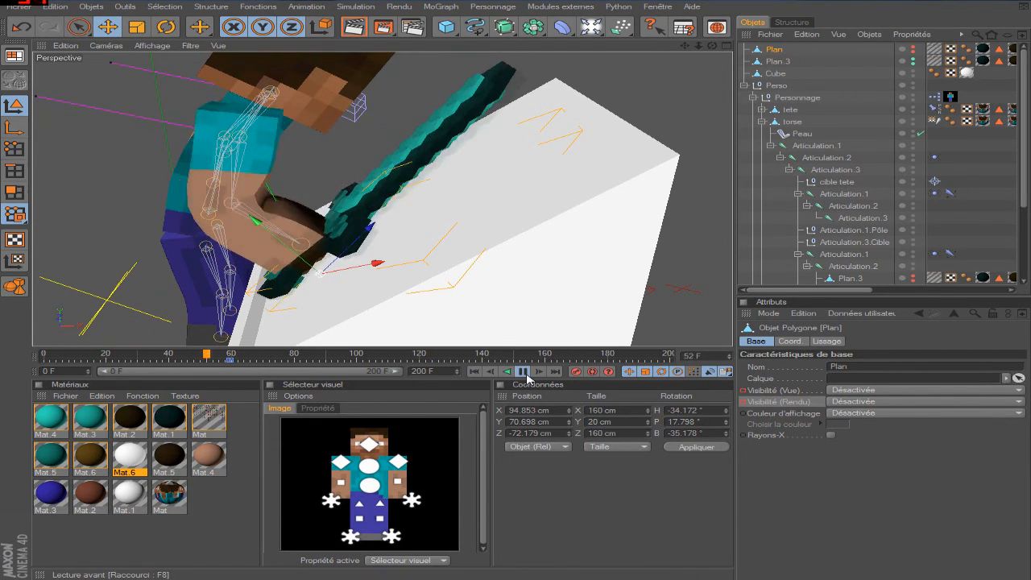
{"action": "left_click", "coordinate": [523, 371]}
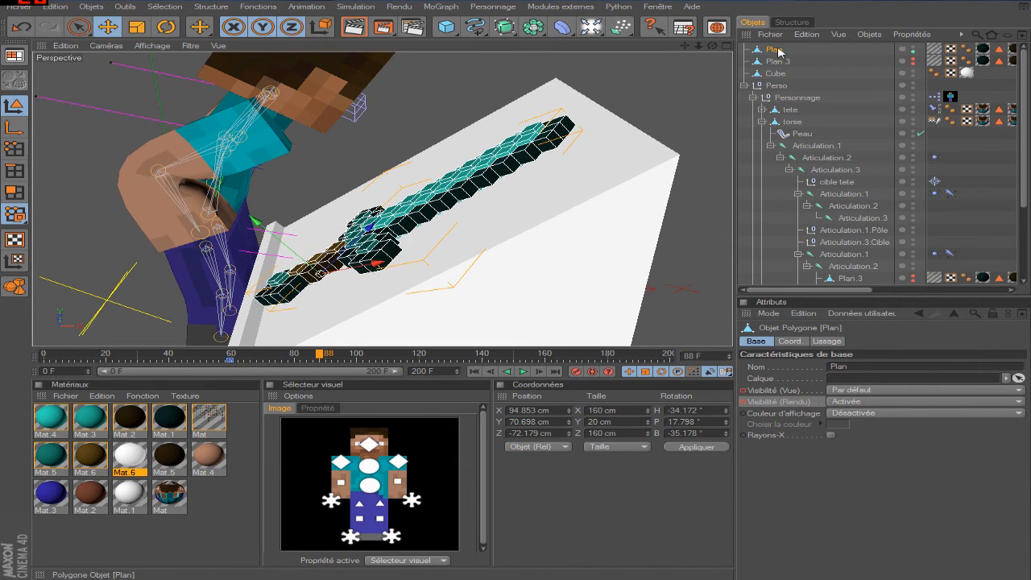
{"action": "scroll", "coordinate": [579, 207], "scroll_direction": "down", "scroll_amount": 4}
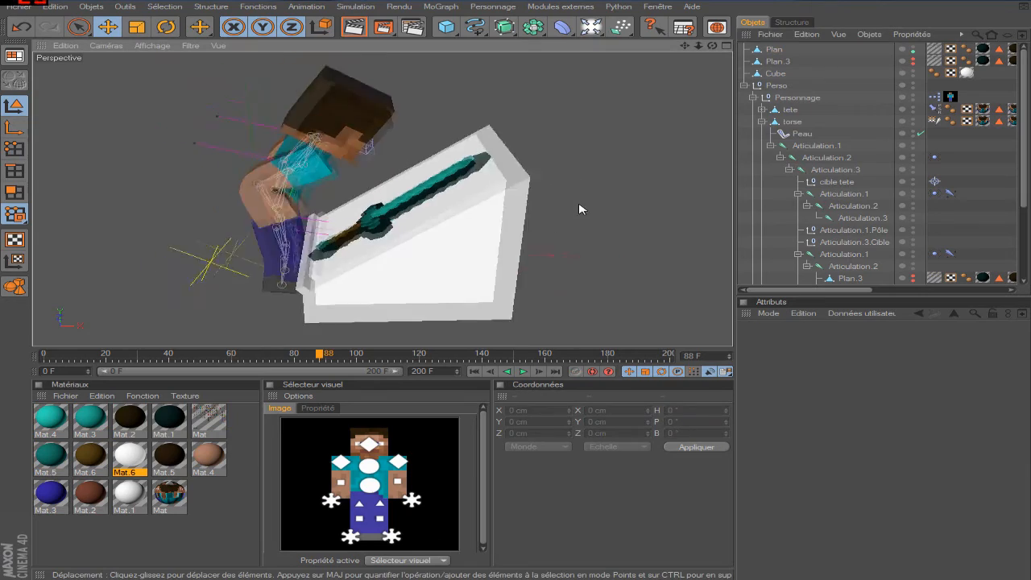
- Examine the character's pose and the sword's placement on the stand at frame 88 from a raised, closer angle
{"action": "scroll", "coordinate": [582, 210], "scroll_direction": "up", "scroll_amount": 2}
{"action": "left_click_drag", "start_coordinate": [712, 46], "coordinate": [712, 76]}
{"action": "left_click_drag", "start_coordinate": [531, 310], "coordinate": [520, 290], "text": "alt"}
{"action": "scroll", "coordinate": [407, 281], "scroll_direction": "down", "scroll_amount": 5}
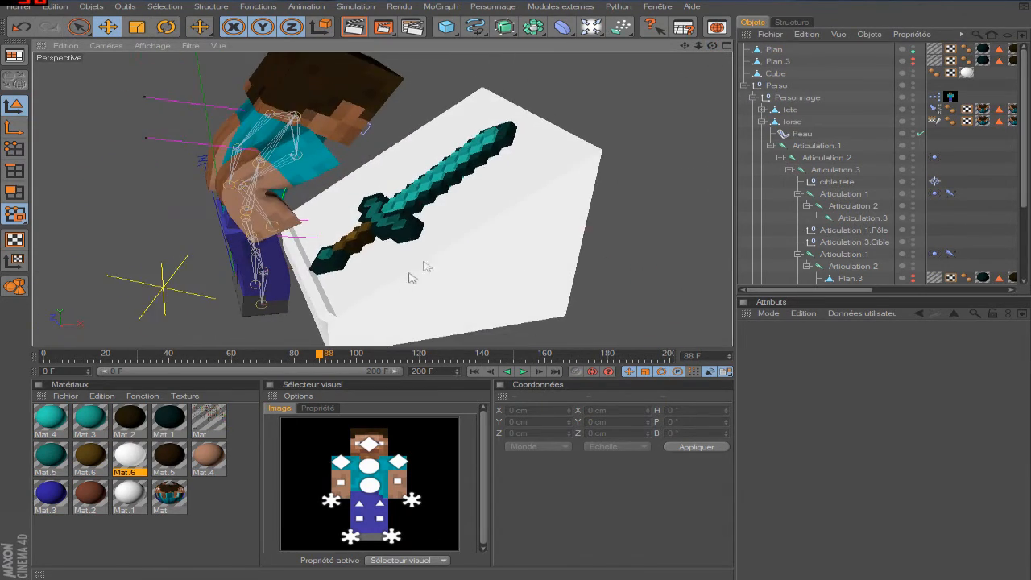
{"action": "scroll", "coordinate": [469, 241], "scroll_direction": "up", "scroll_amount": 3}
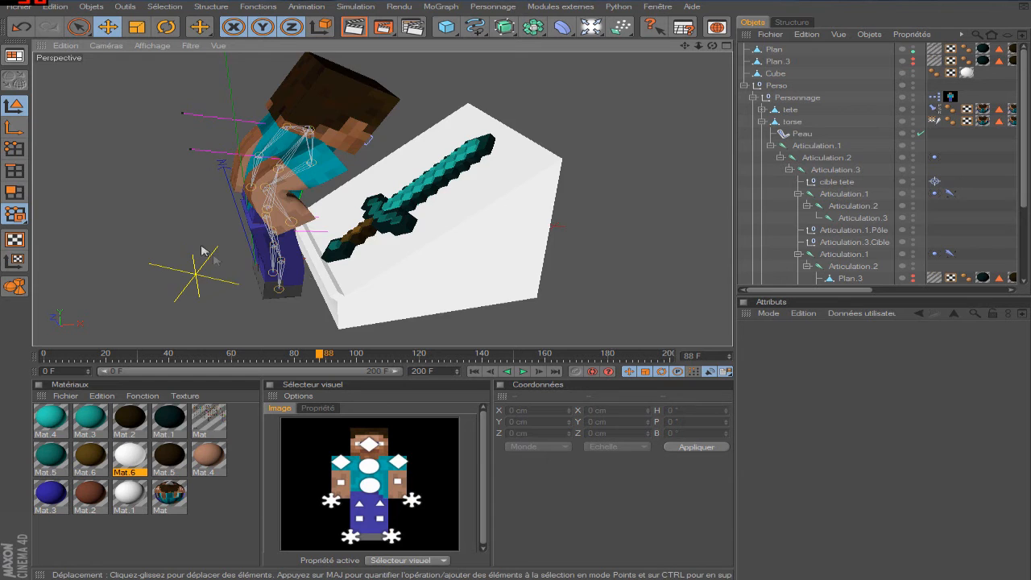
{"action": "scroll", "coordinate": [296, 211], "scroll_direction": "down", "scroll_amount": 4}
{"action": "scroll", "coordinate": [323, 215], "scroll_direction": "up", "scroll_amount": 8}
{"action": "scroll", "coordinate": [342, 209], "scroll_direction": "down", "scroll_amount": 7}
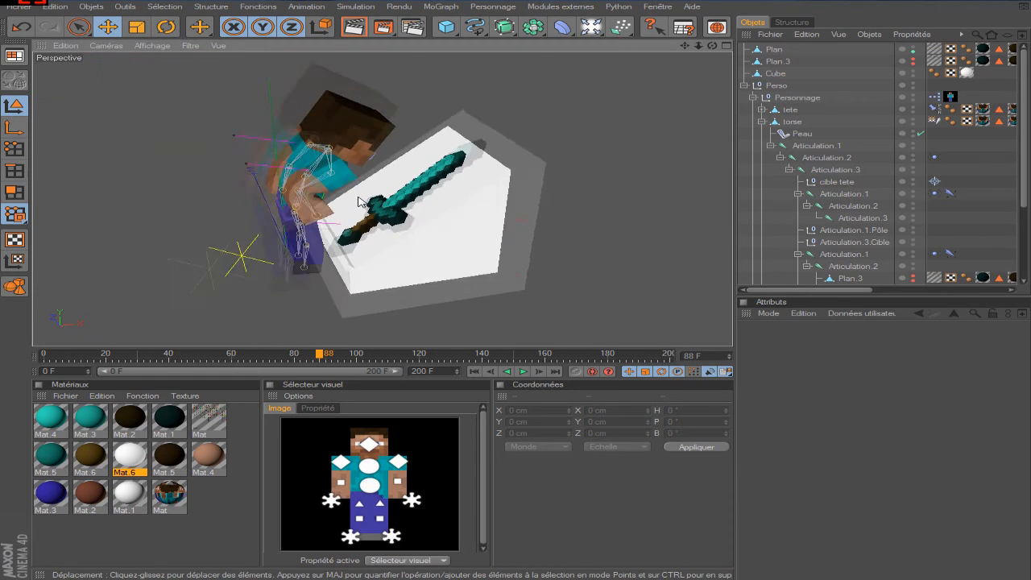
{"action": "scroll", "coordinate": [360, 201], "scroll_direction": "up", "scroll_amount": 4}
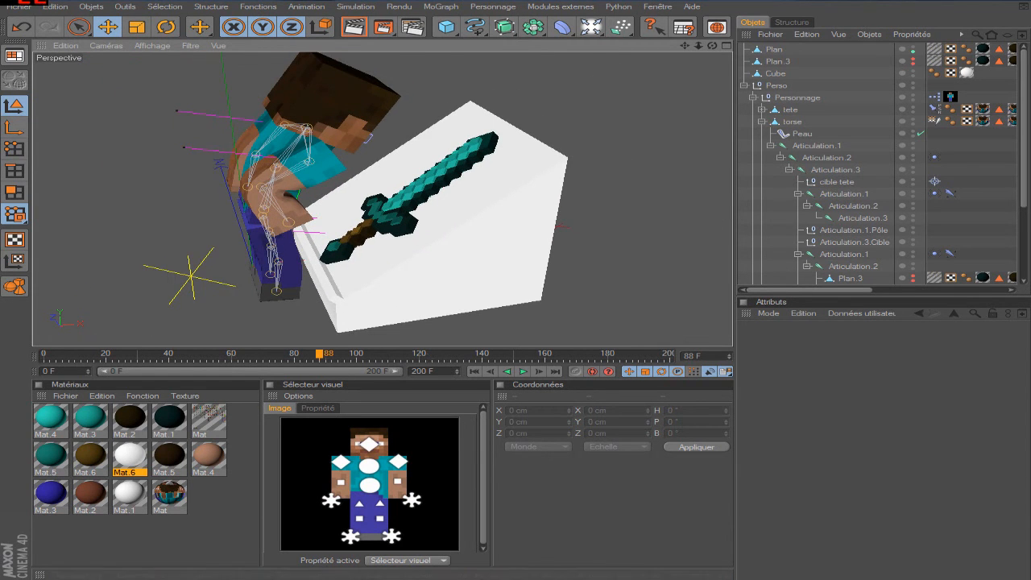
- Shorten the animation's end to frame 90 and play it from frame 0
{"action": "left_click", "coordinate": [475, 371]}
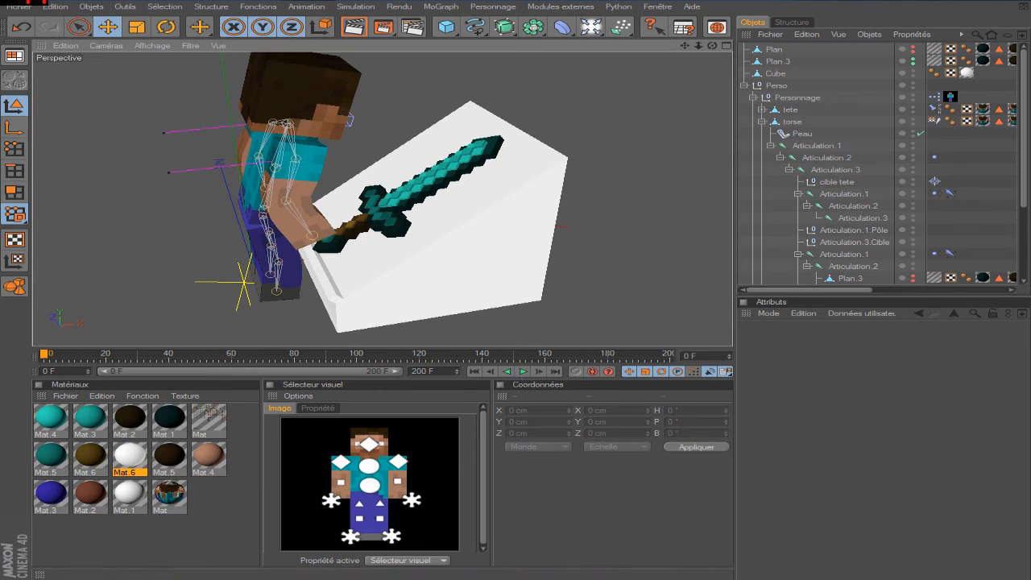
{"action": "left_click_drag", "start_coordinate": [436, 371], "coordinate": [325, 372]}
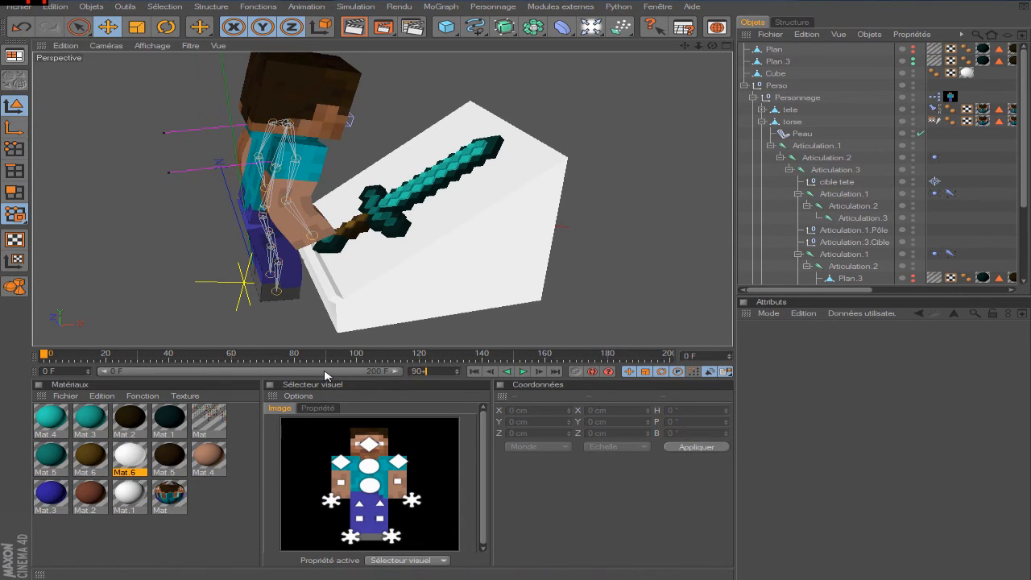
{"action": "key", "text": "Return"}
{"action": "left_click", "coordinate": [522, 371]}
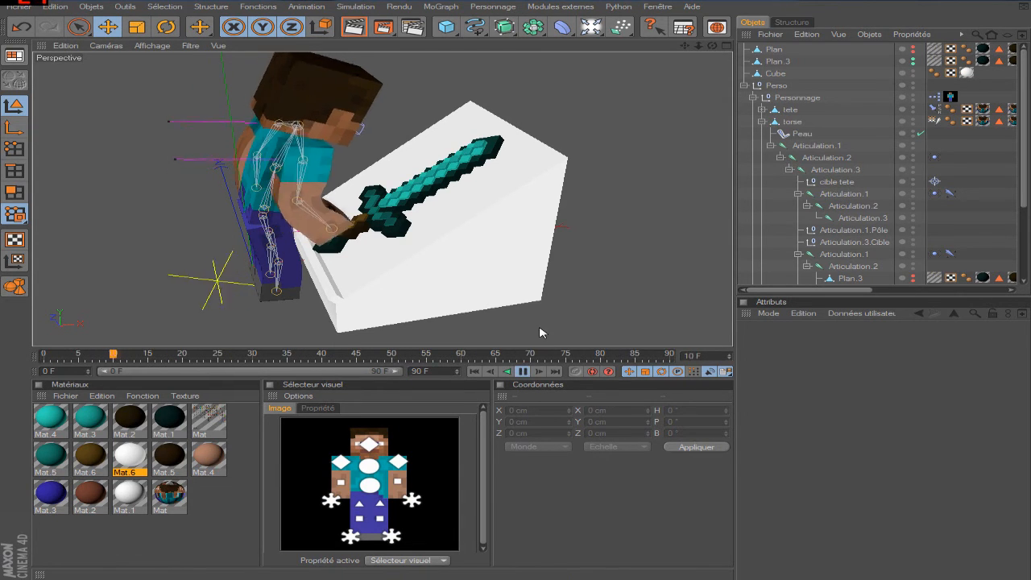